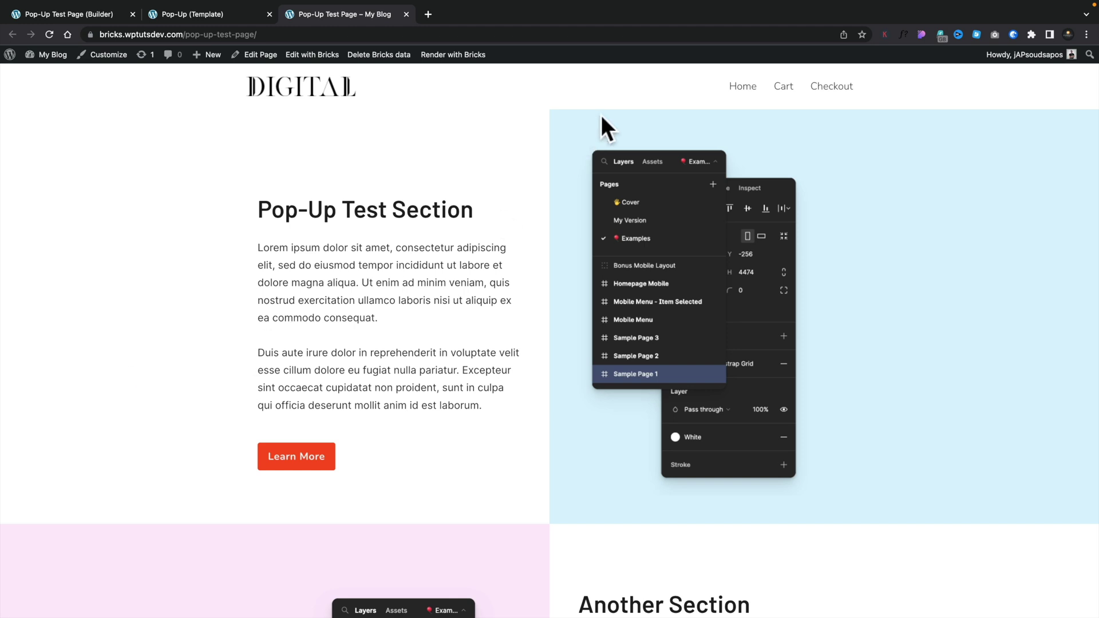
Trigger the SUBSCRIBE popup on the test page, then close it with its X
mouse_move(645, 40)
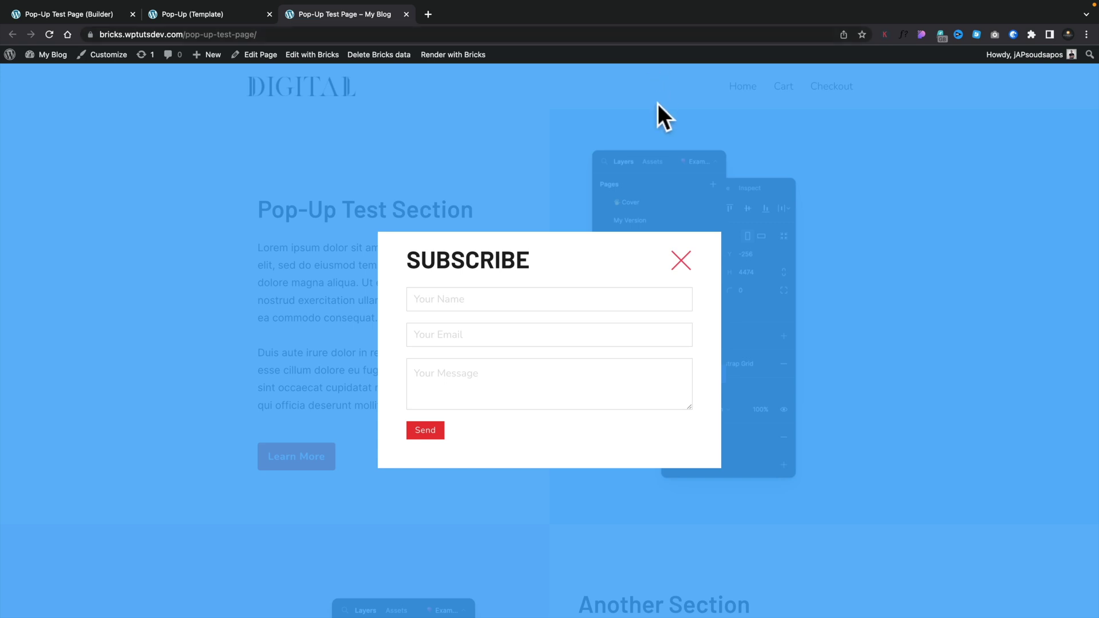
click(681, 261)
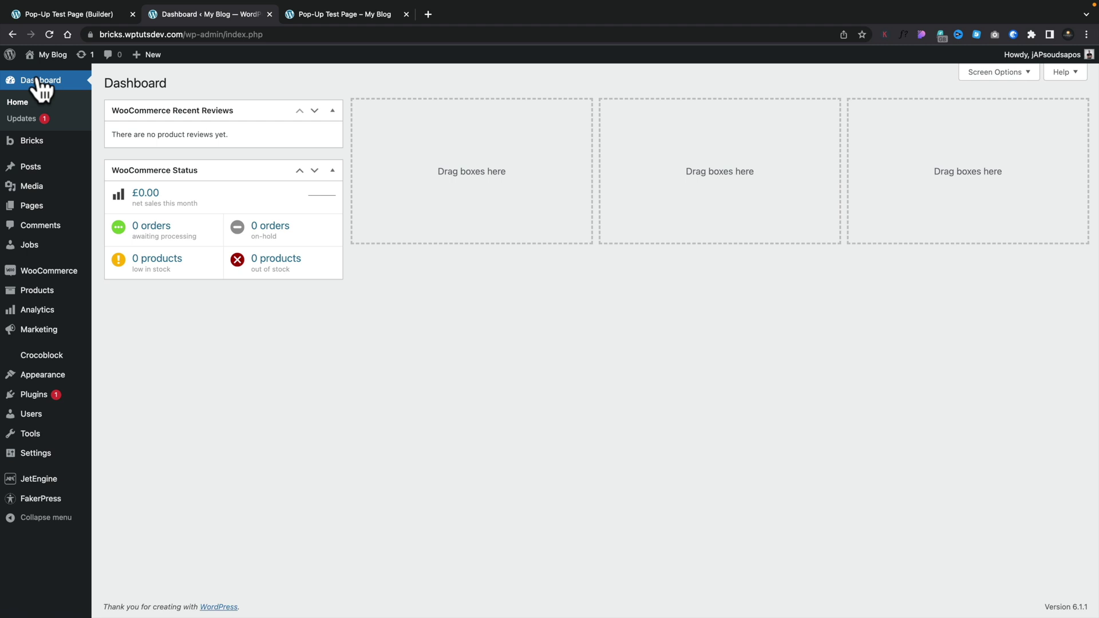
Create a new Bricks template named 'My Pop Up' with template type Popup
mouse_move(25, 146)
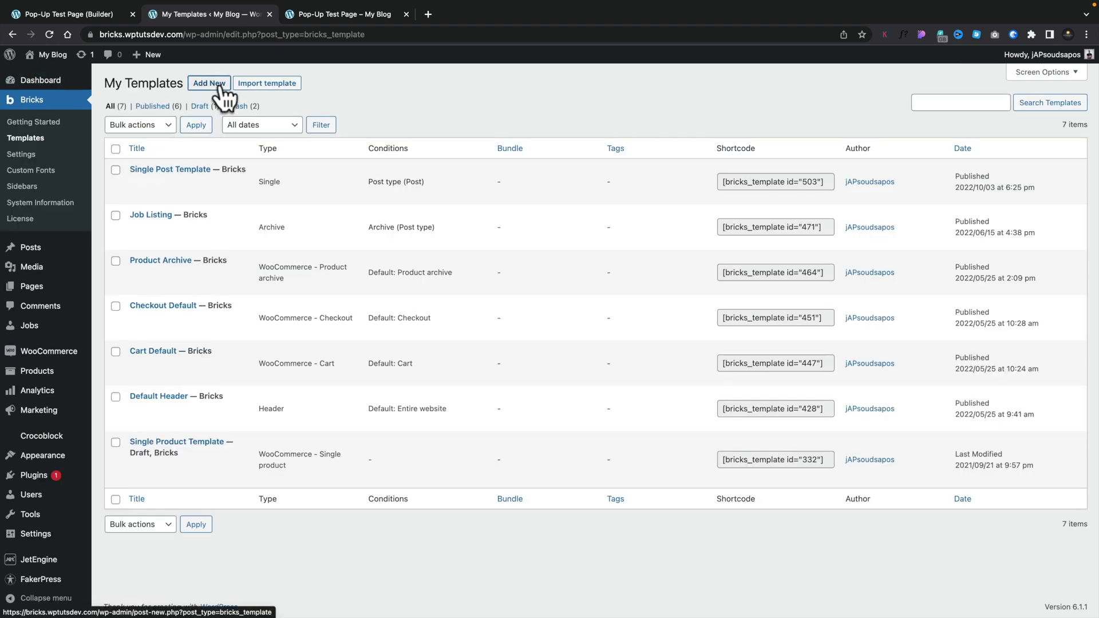
click(221, 87)
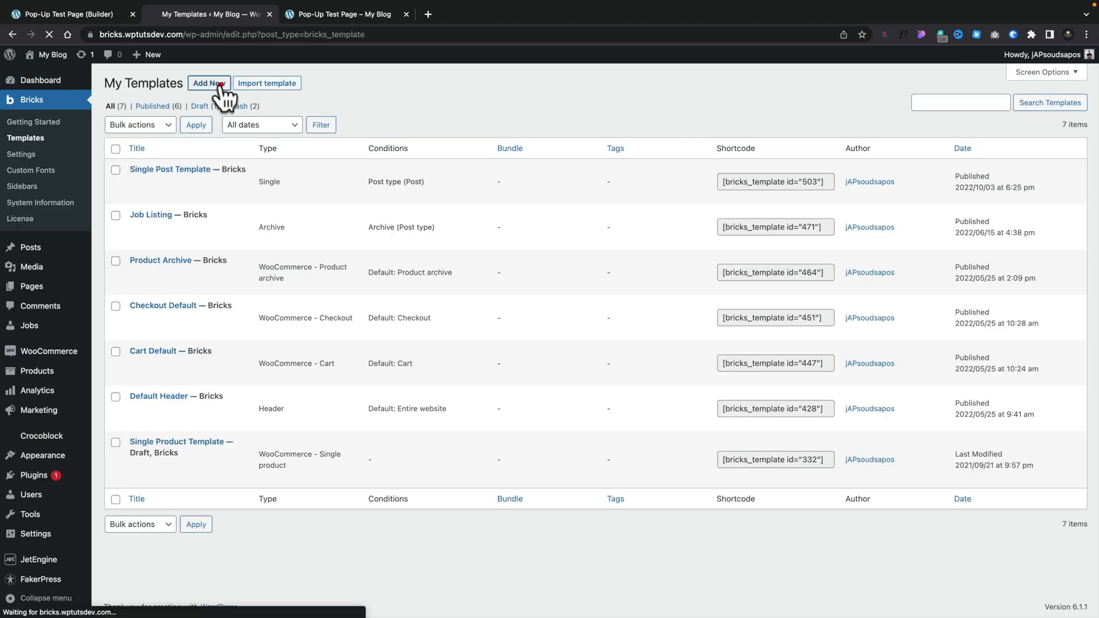
click(179, 110)
text(My Pop Up)
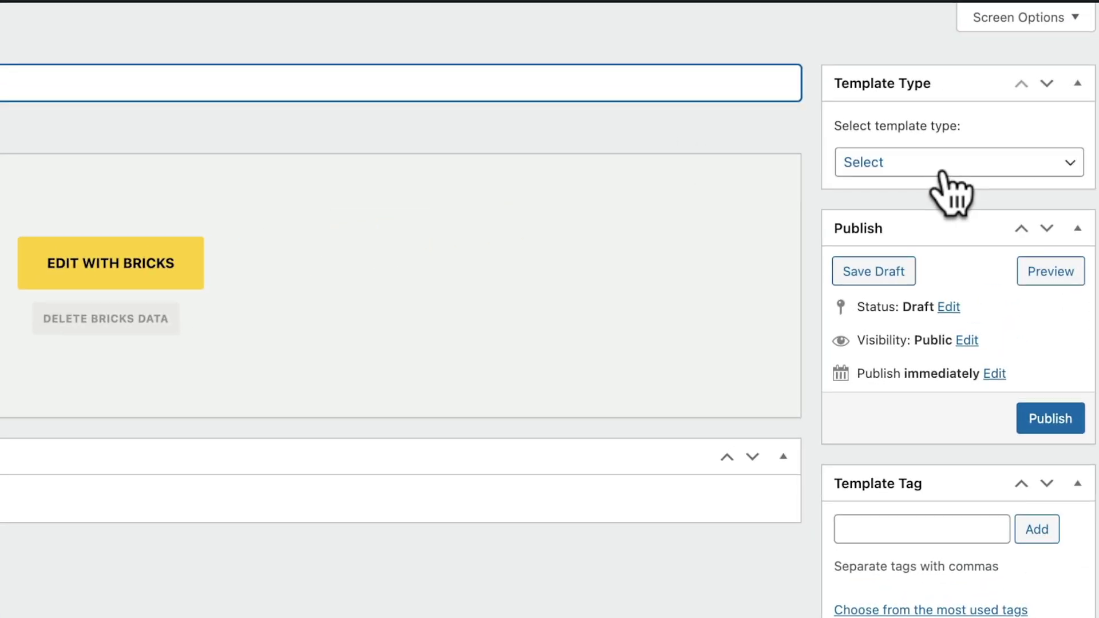
click(944, 170)
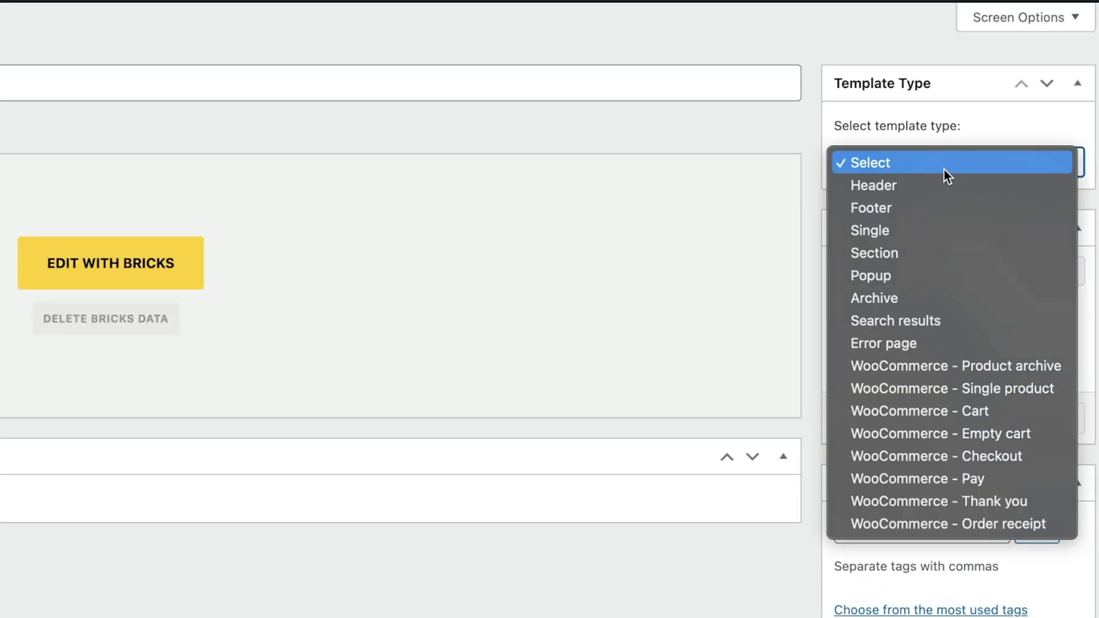
click(928, 276)
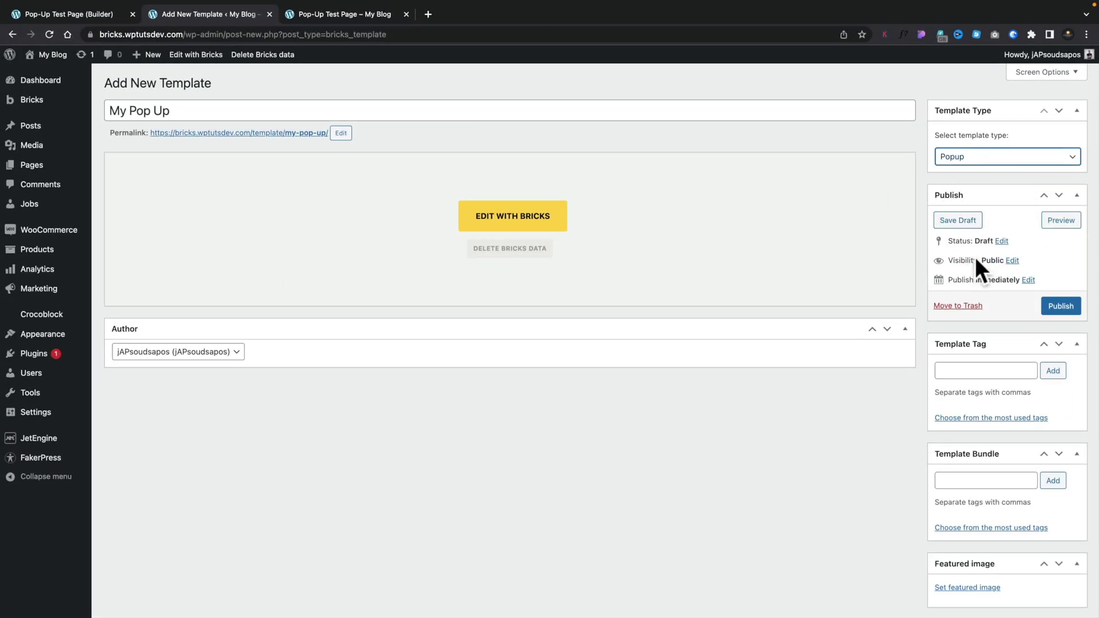
Publish My Pop Up, open it in Bricks, and show its Popup template settings
click(1057, 311)
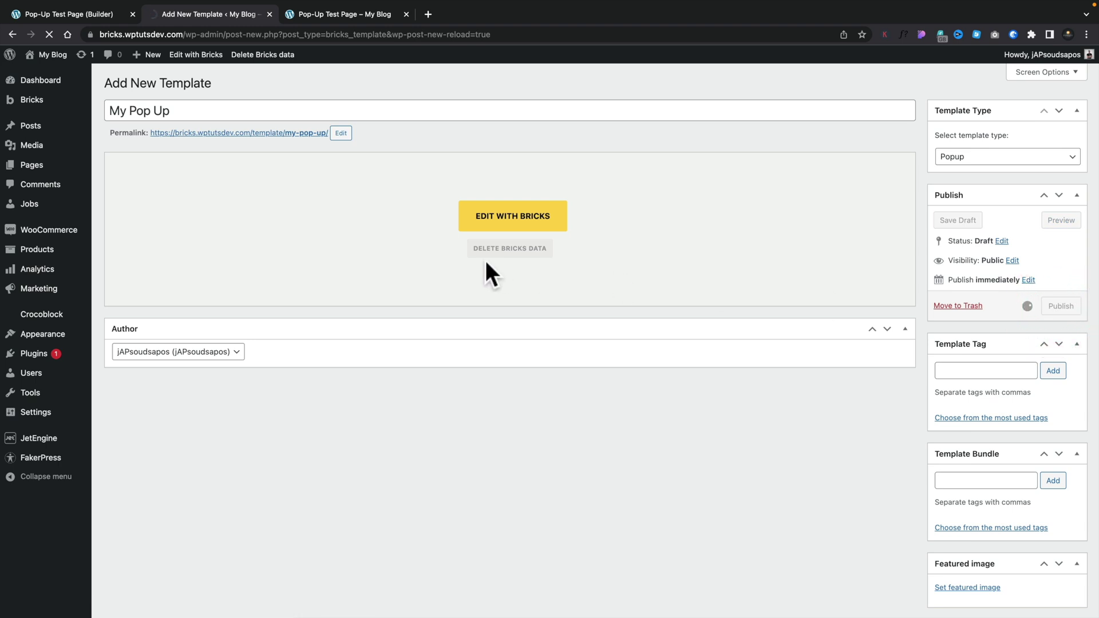
click(486, 226)
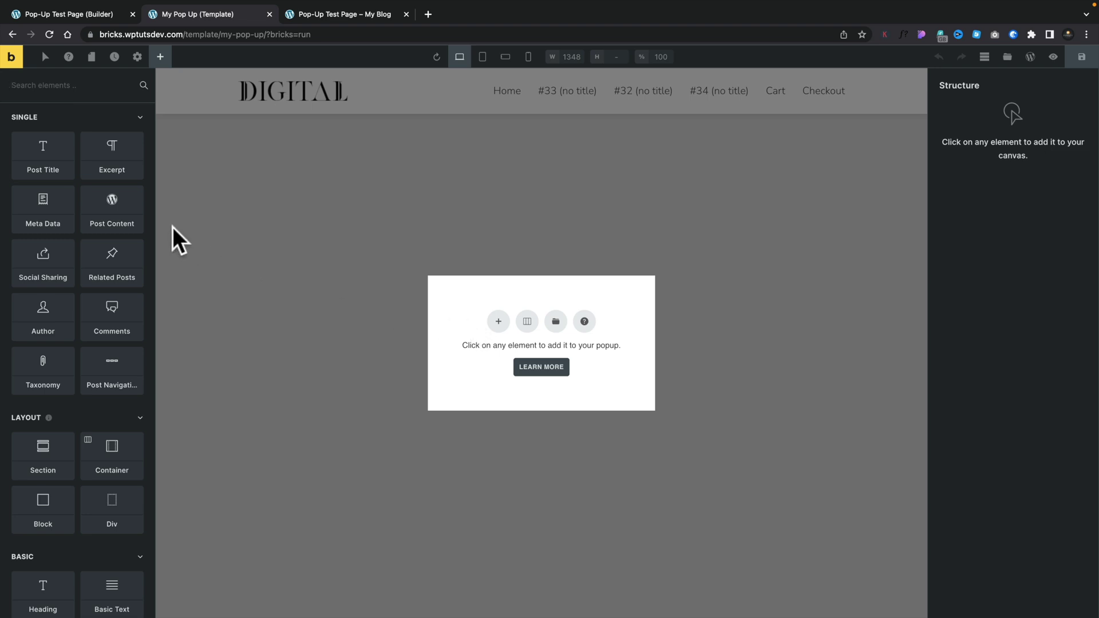
click(138, 57)
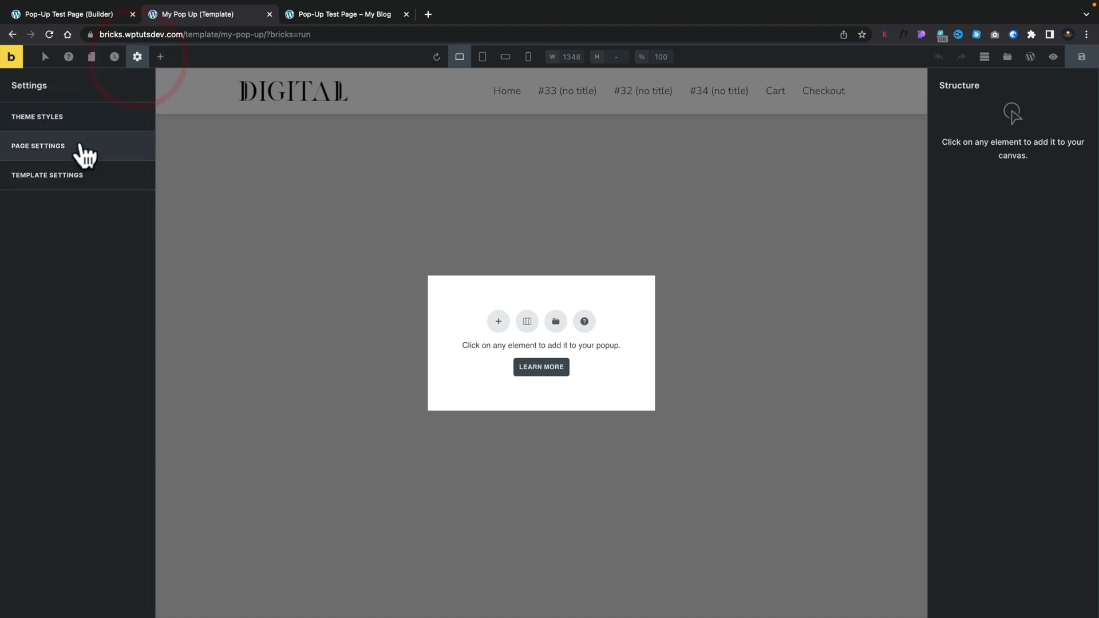
click(56, 181)
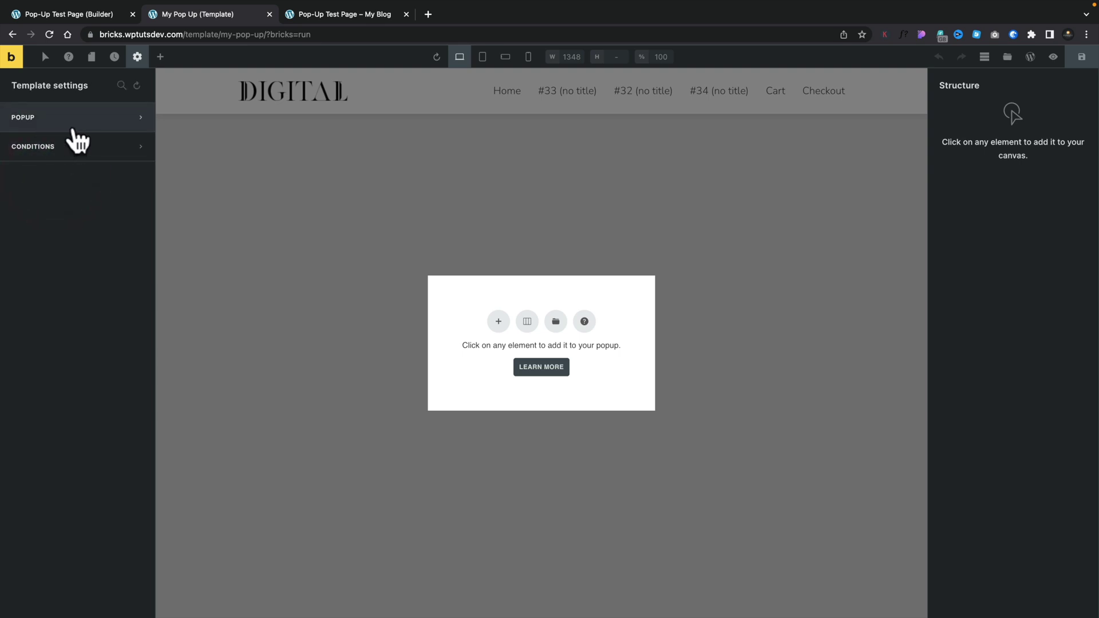
click(74, 129)
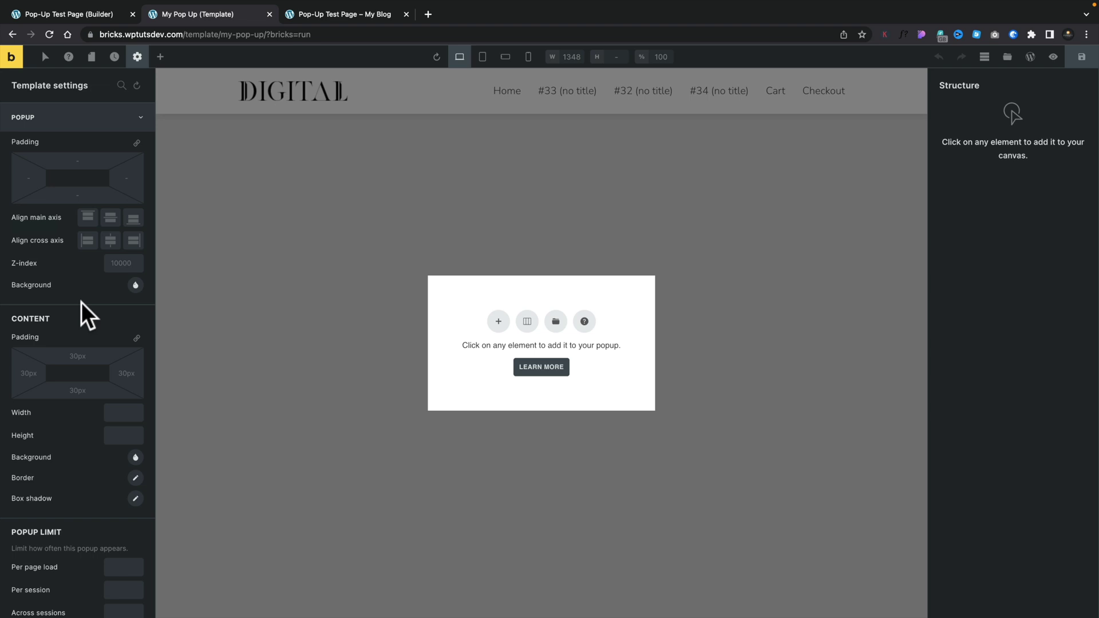
Give the popup overlay a blue background with reduced transparency
click(135, 286)
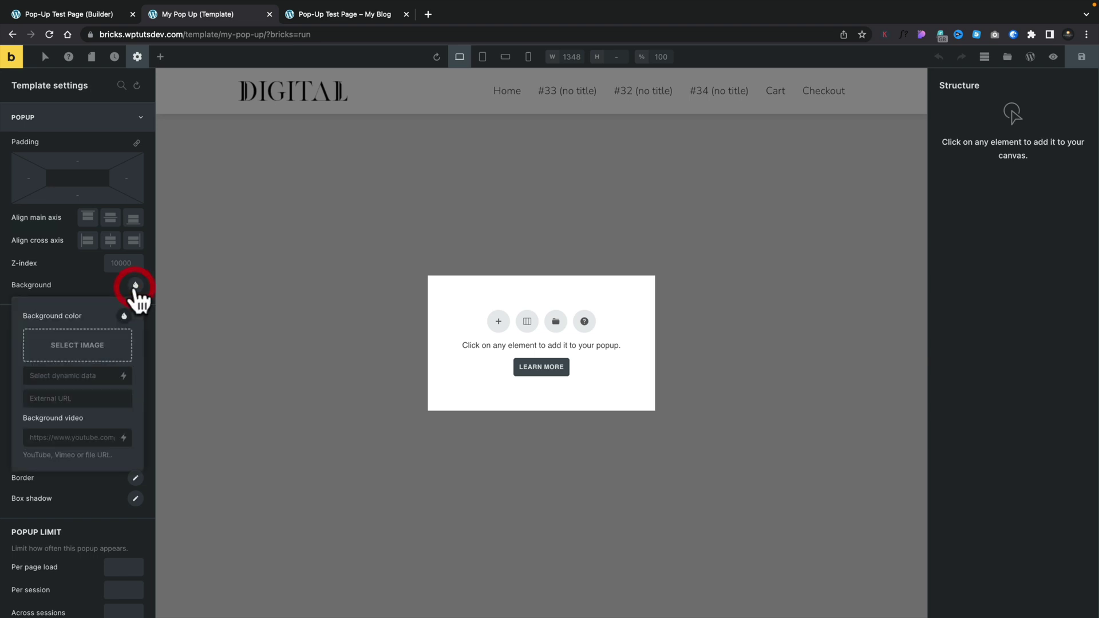
click(124, 316)
click(120, 340)
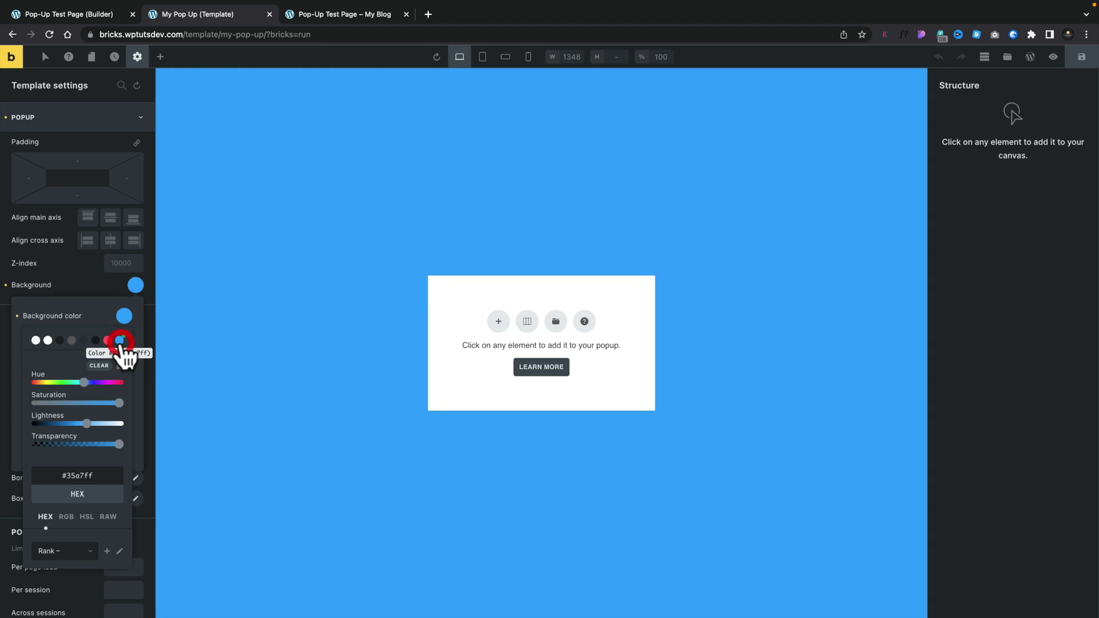
drag(118, 445, 110, 445)
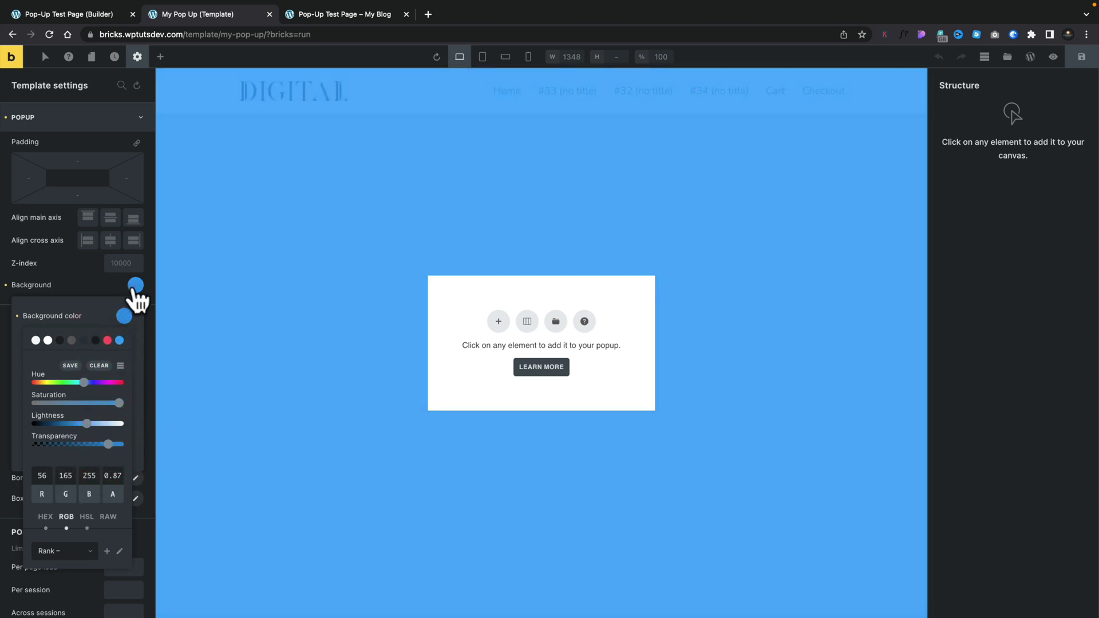
click(136, 285)
Set the popup content width to 600px
scroll(104, 341, down, 3)
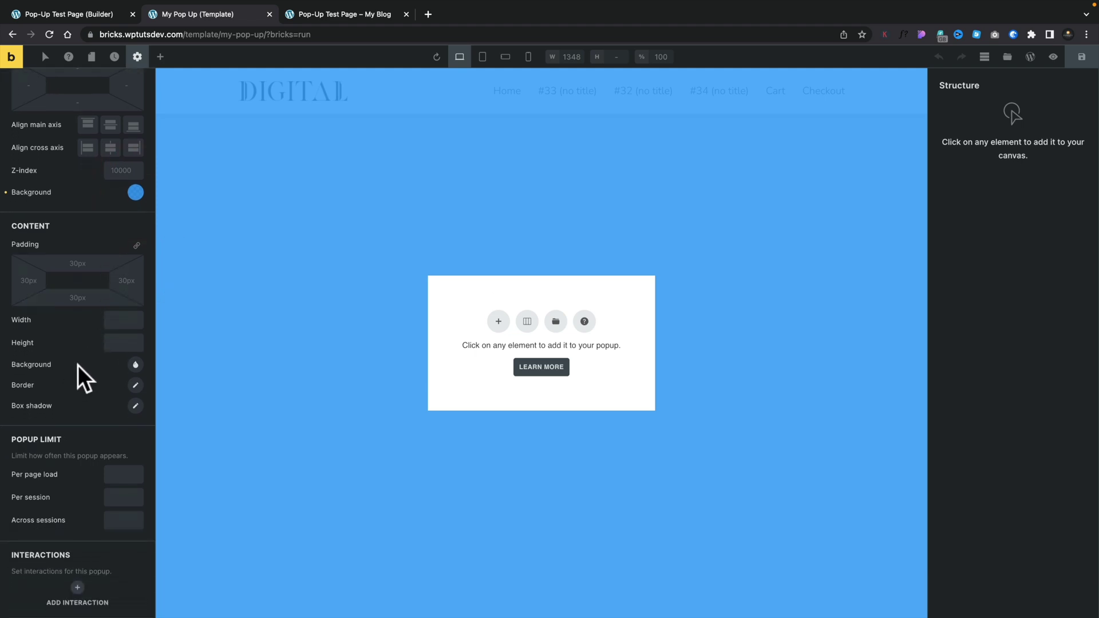
click(120, 322)
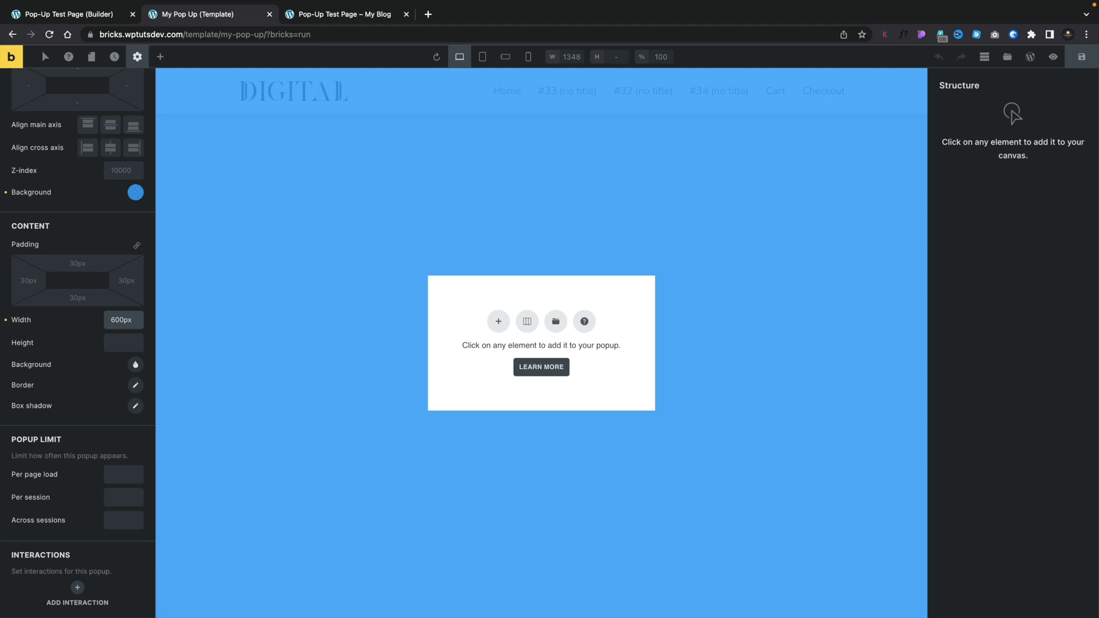
scroll(142, 550, down, 1)
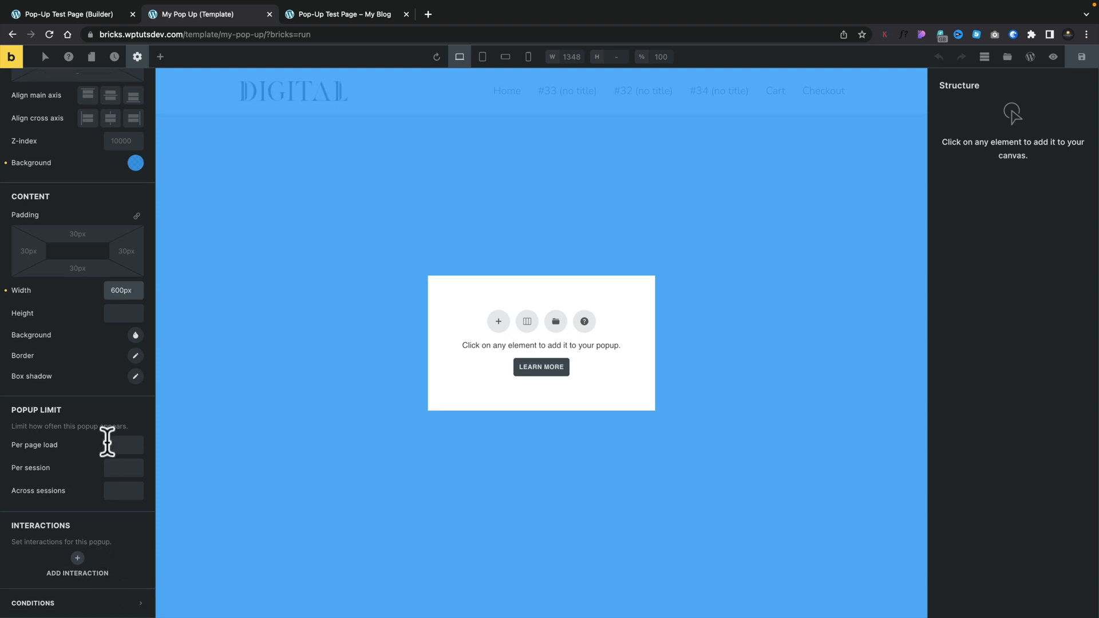
scroll(106, 438, up, 5)
scroll(107, 441, up, 1)
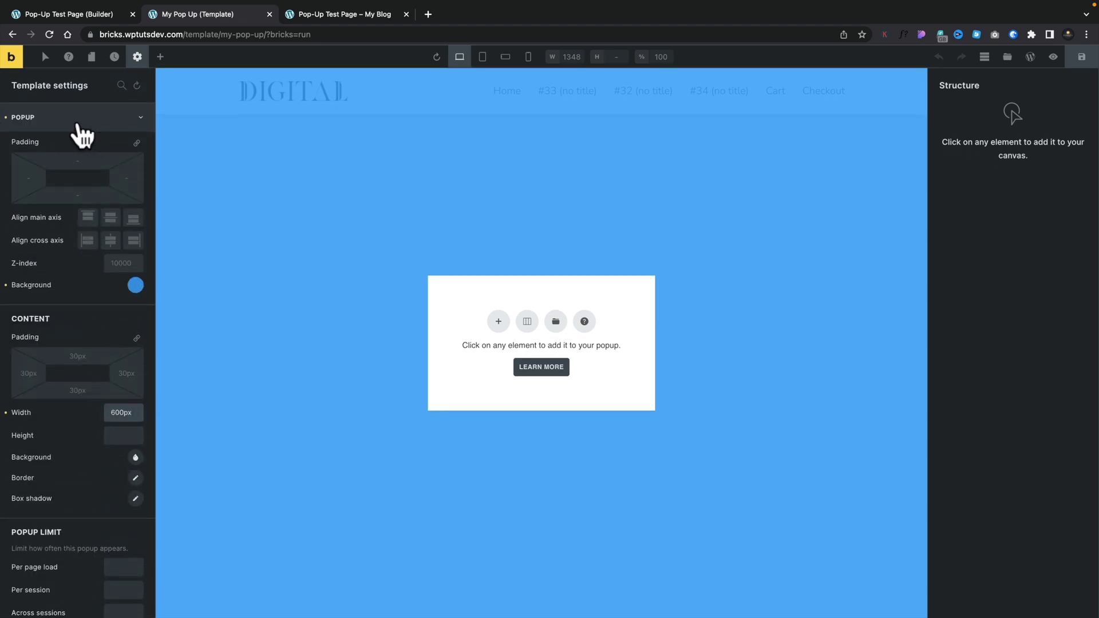
Add a display condition showing the popup on the Entire website
click(117, 121)
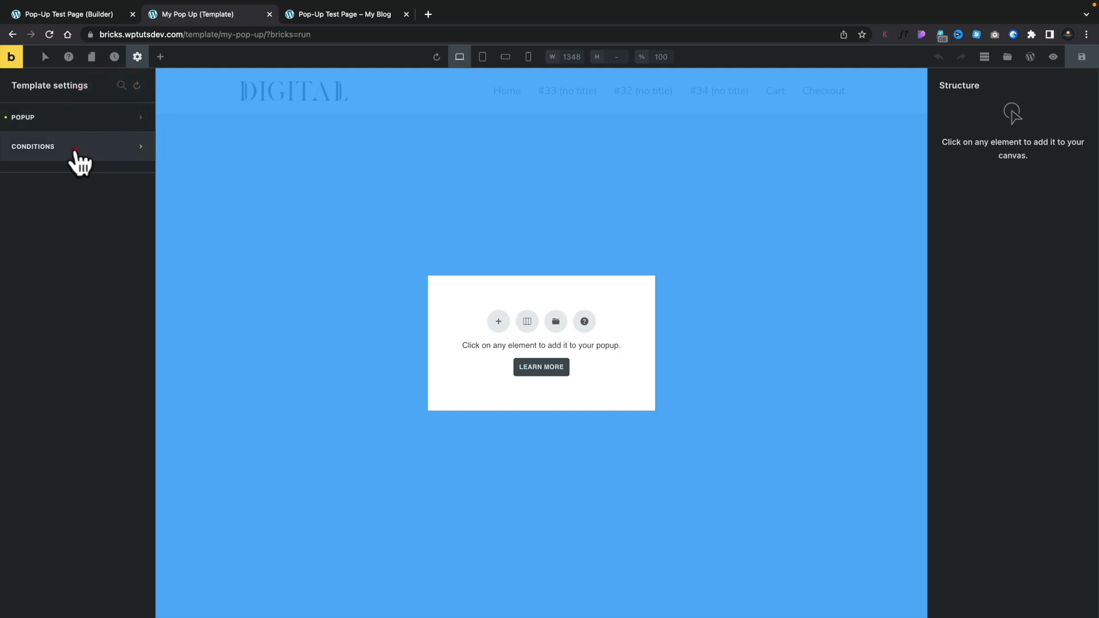
click(76, 148)
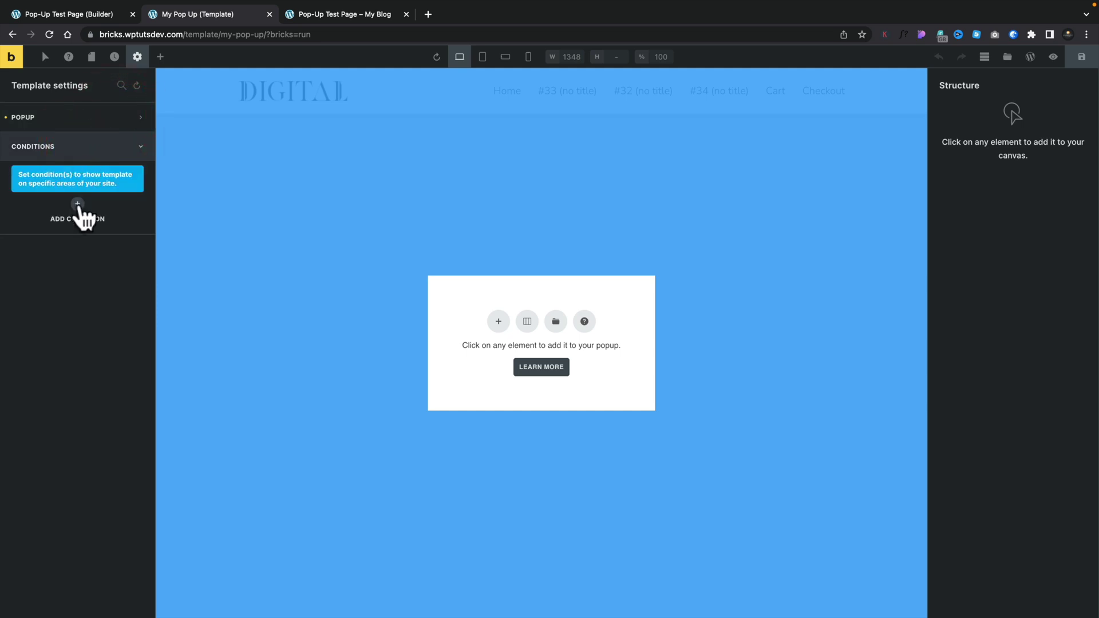
click(82, 211)
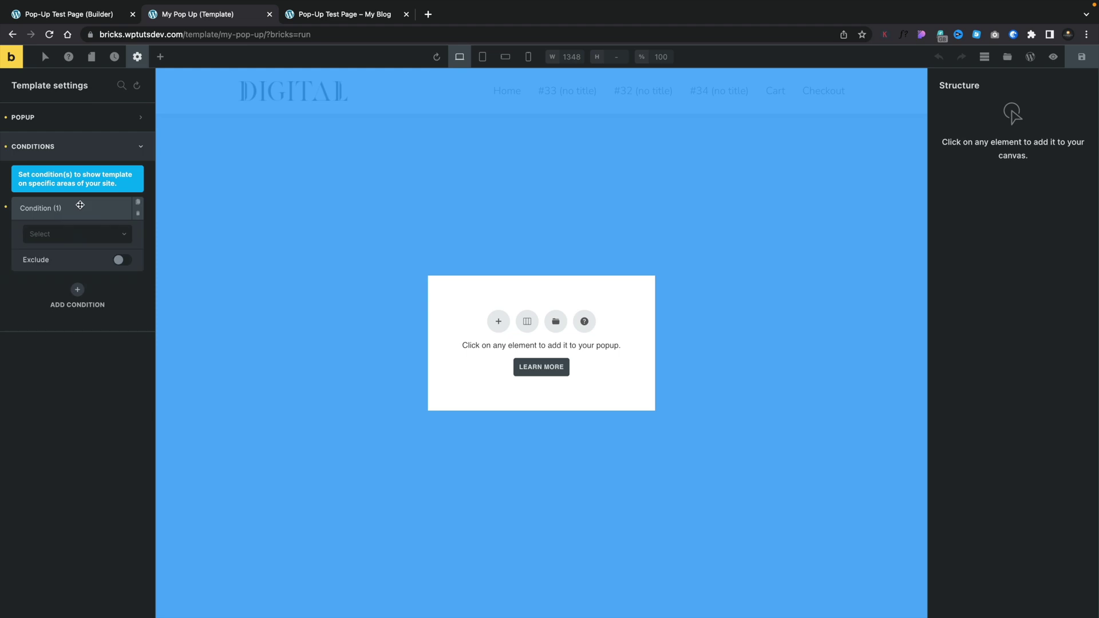
click(87, 235)
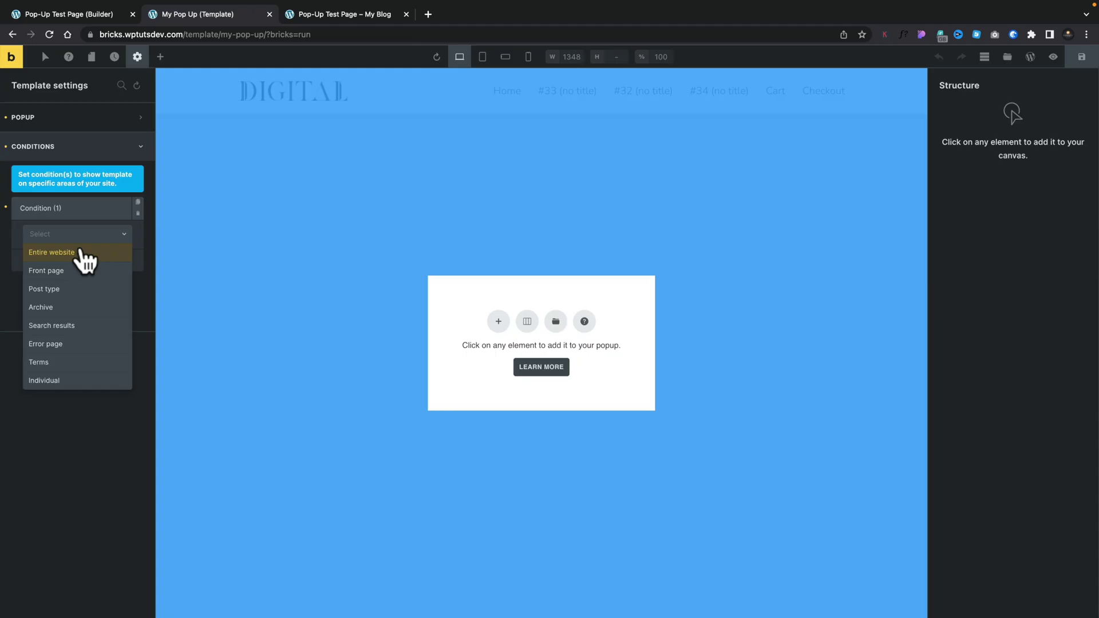
click(82, 250)
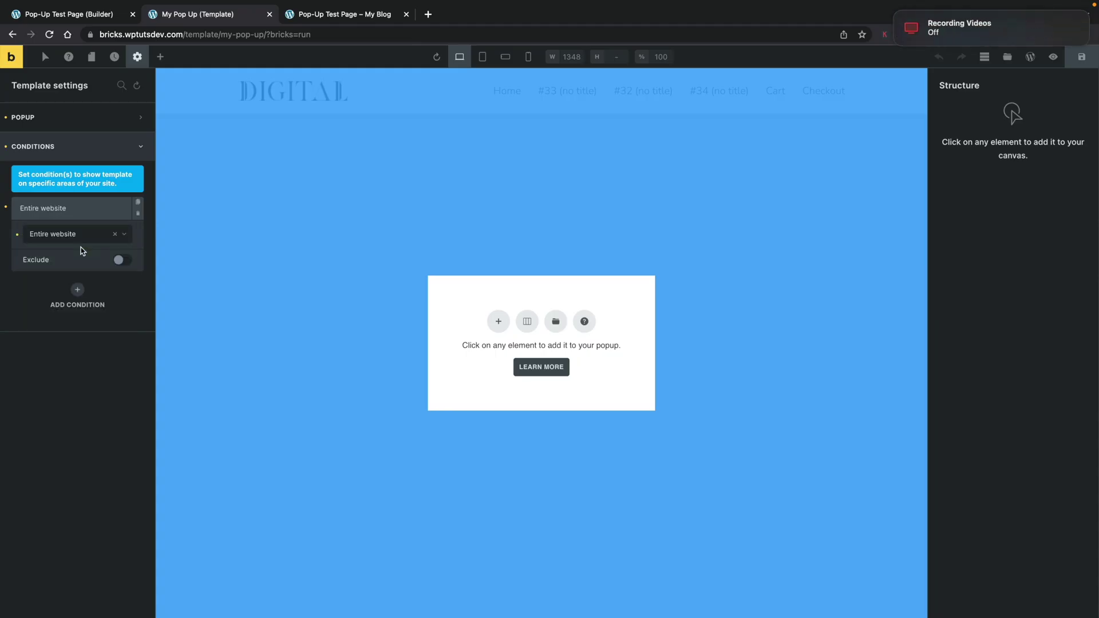
click(908, 24)
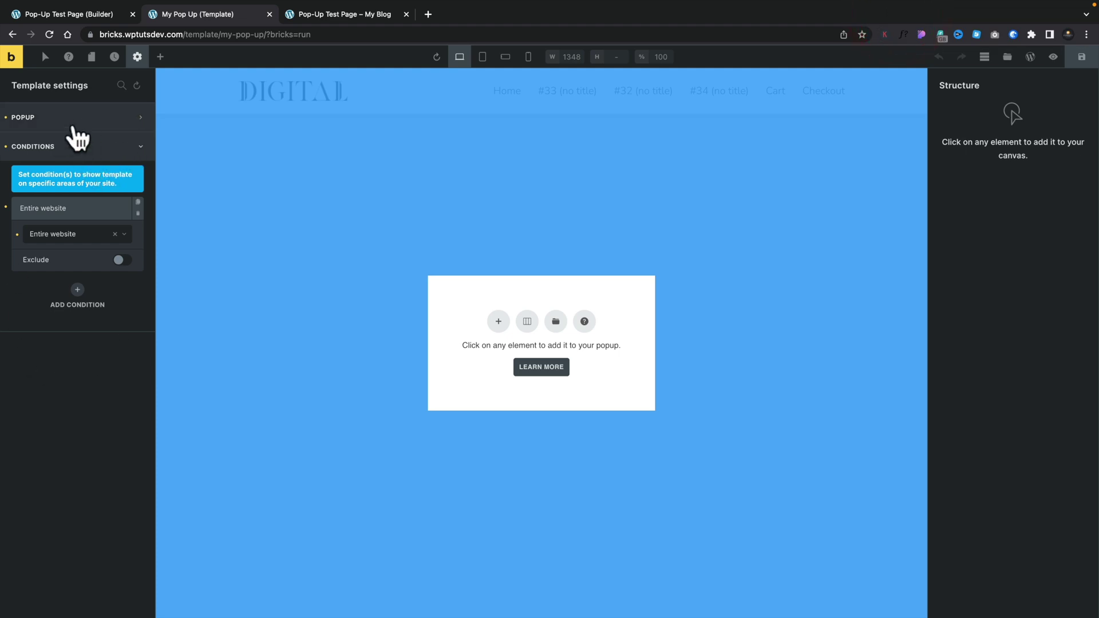
Add a Section with a Container to the popup and drop a Heading into it
click(160, 56)
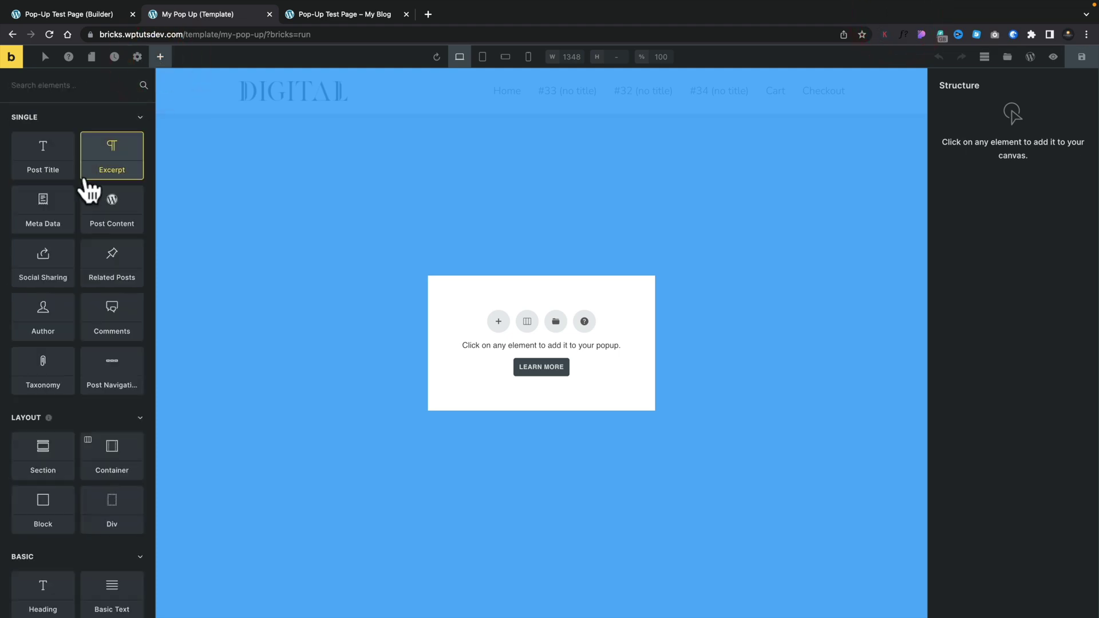
scroll(50, 499, down, 2)
scroll(50, 498, down, 2)
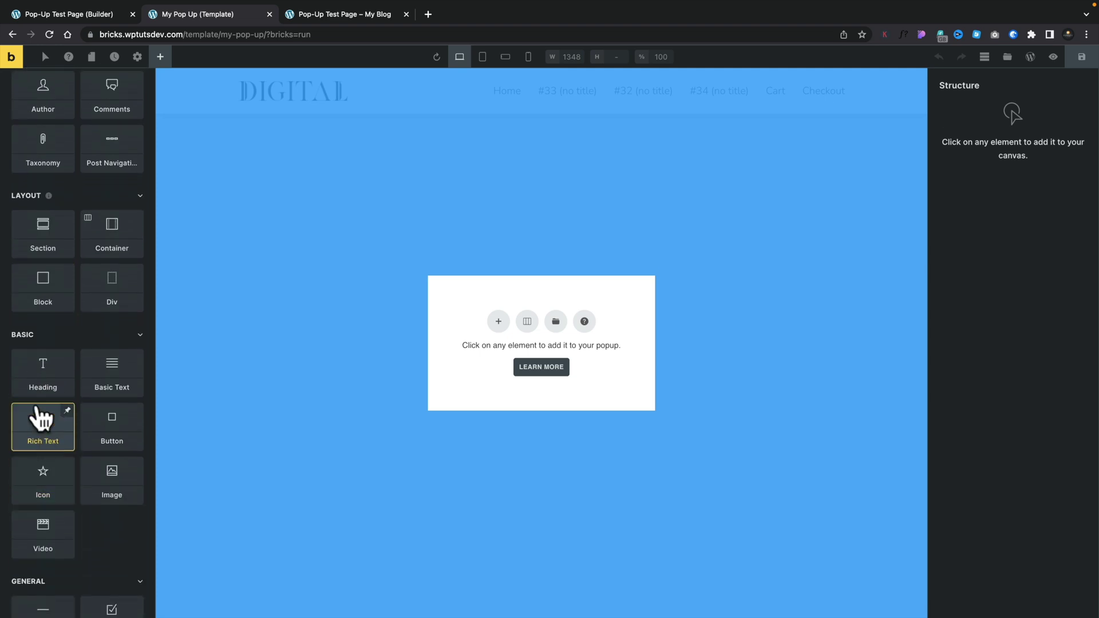
drag(42, 372, 500, 336)
click(499, 323)
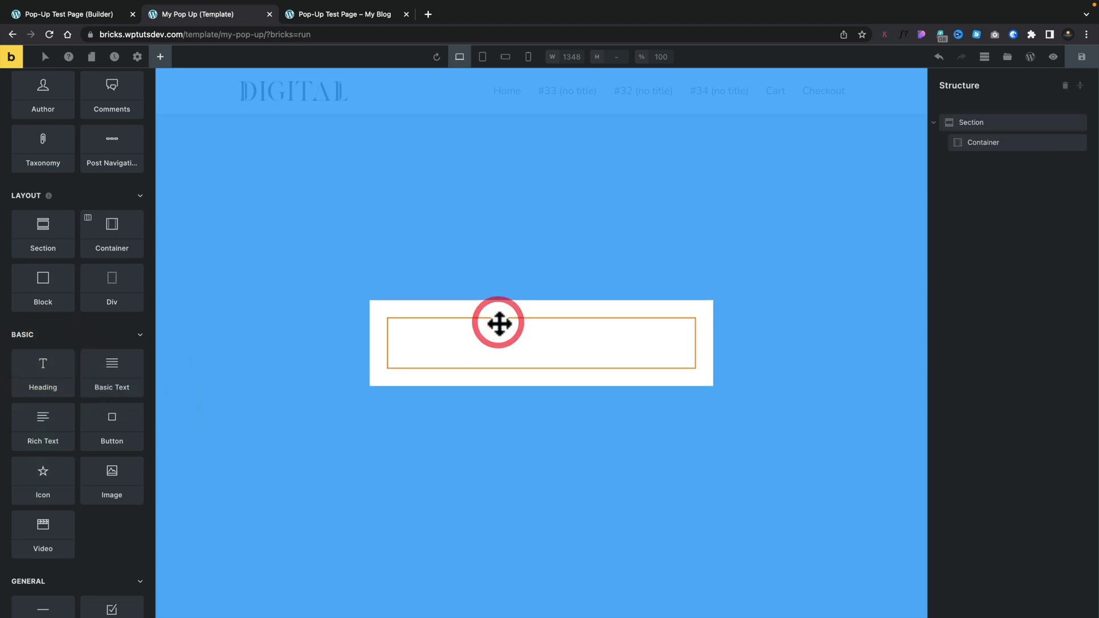
drag(33, 371, 417, 338)
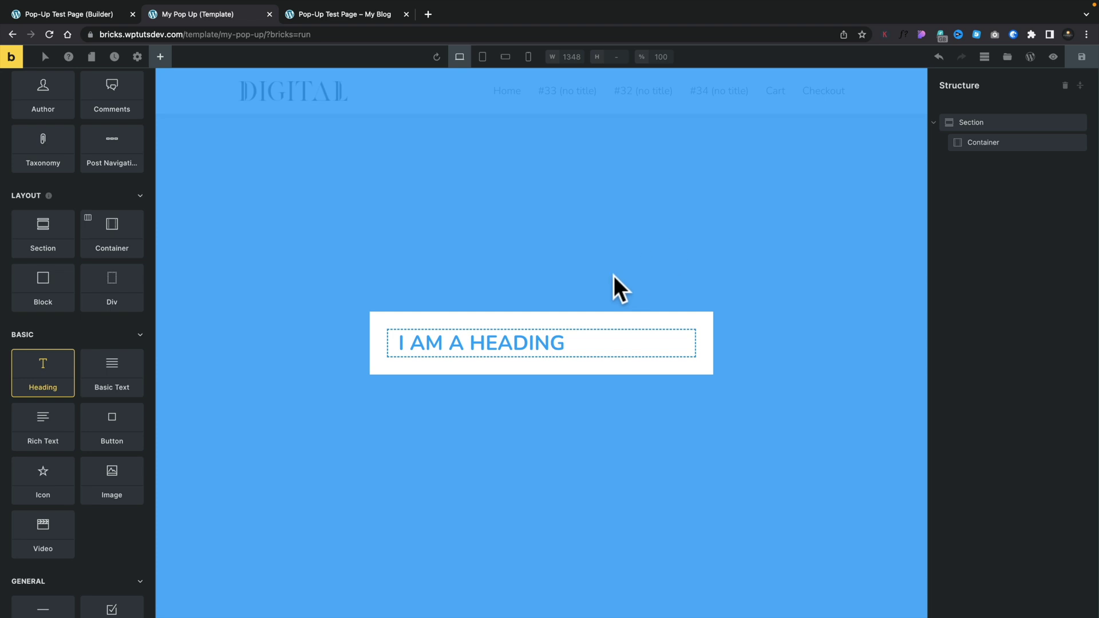
Change the heading text from 'I AM A HEADING' to 'Subscribe'
double_click(521, 342)
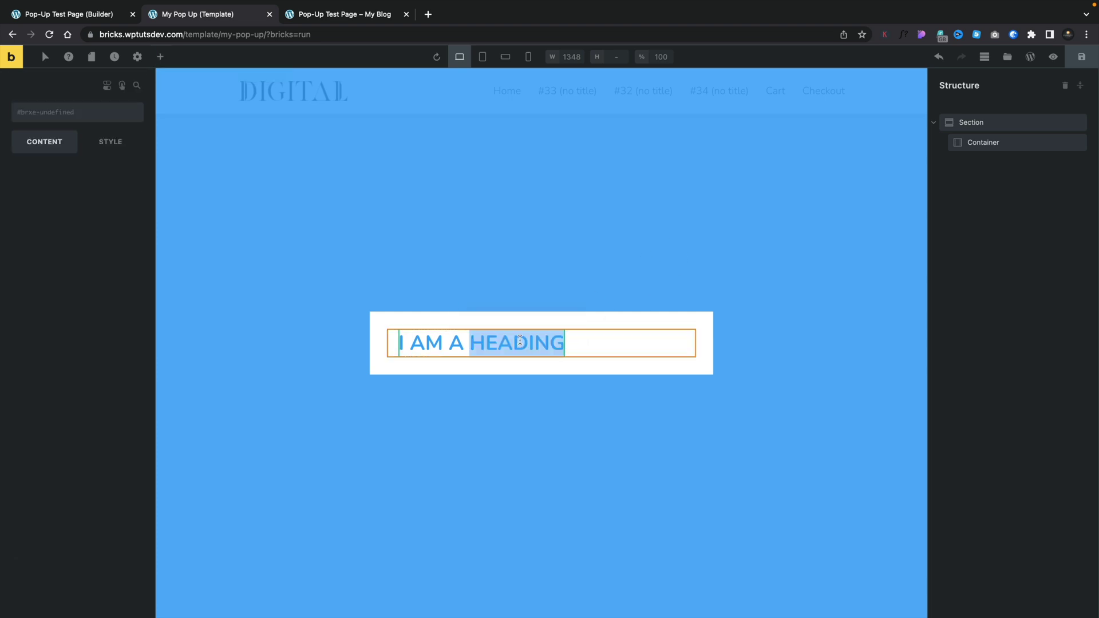
triple_click(520, 341)
text(Subscribe)
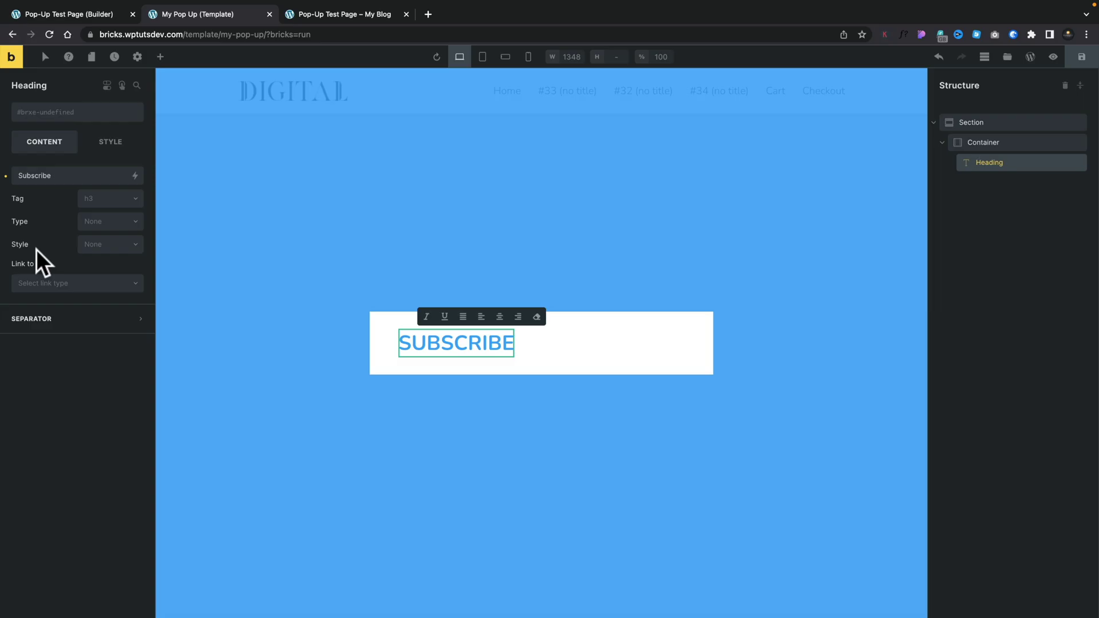
Make the heading text black with font size 42
click(113, 142)
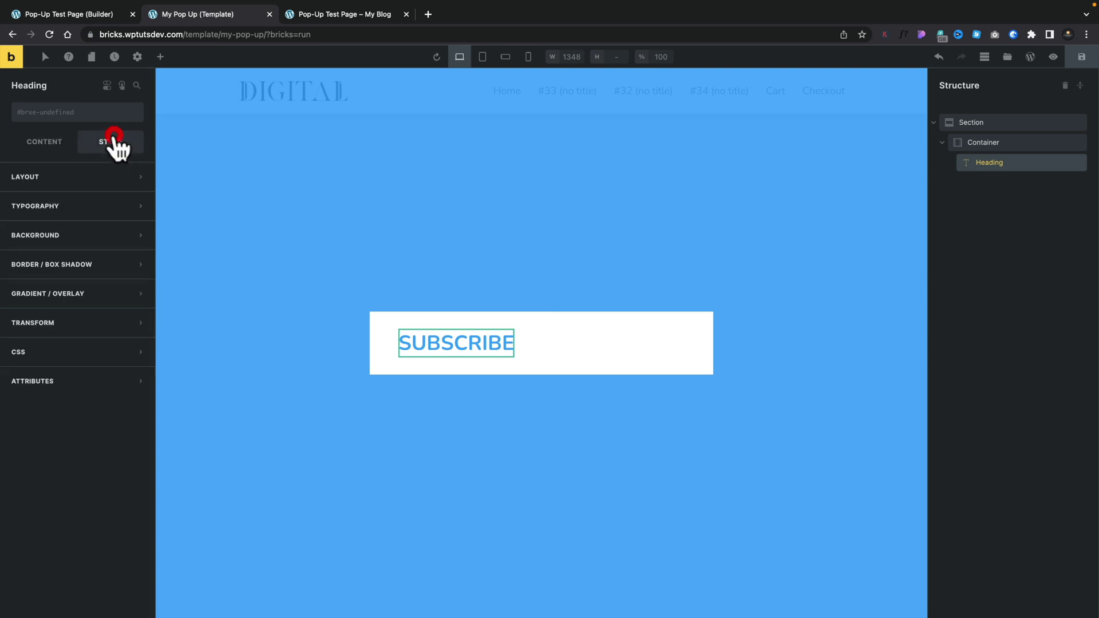
click(80, 207)
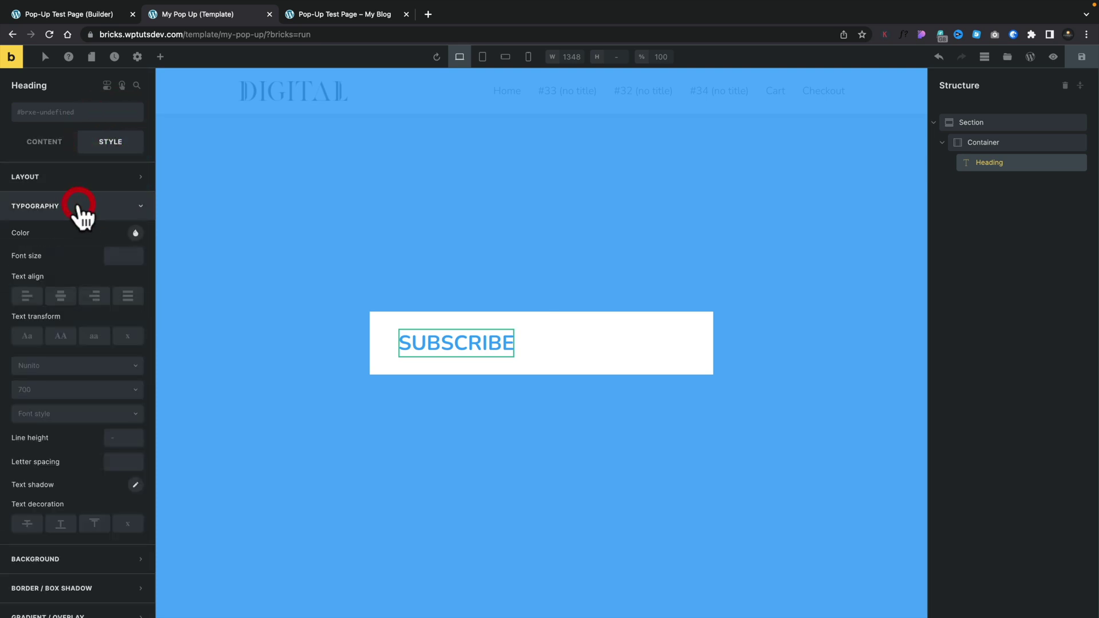
click(134, 235)
click(55, 259)
click(81, 234)
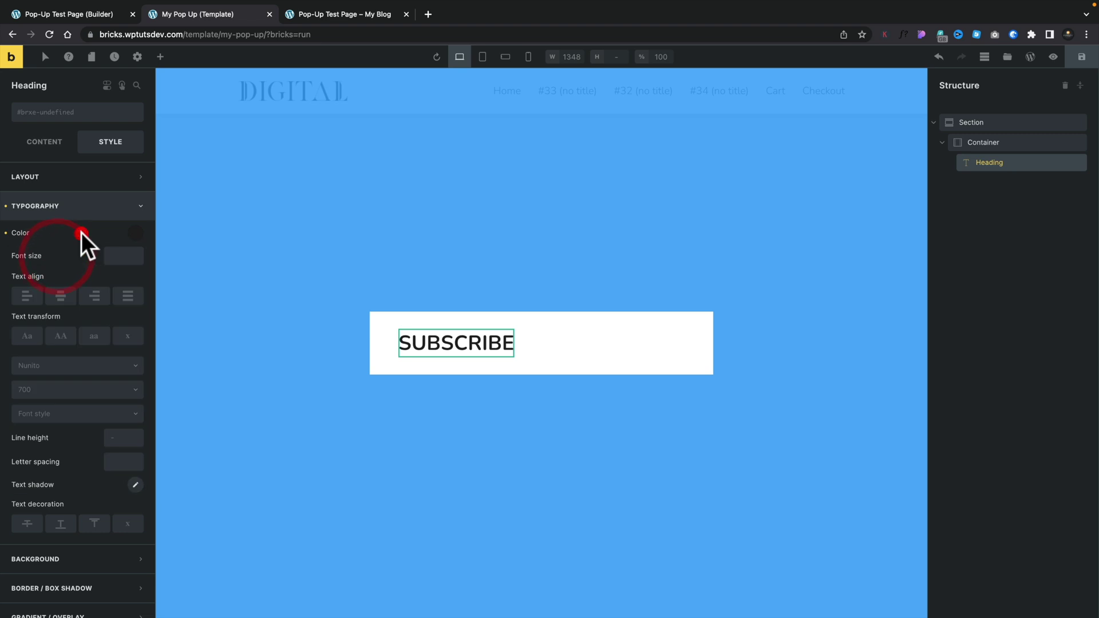
click(123, 258)
text(42)
Set the heading font to Barlow at weight 700
click(55, 368)
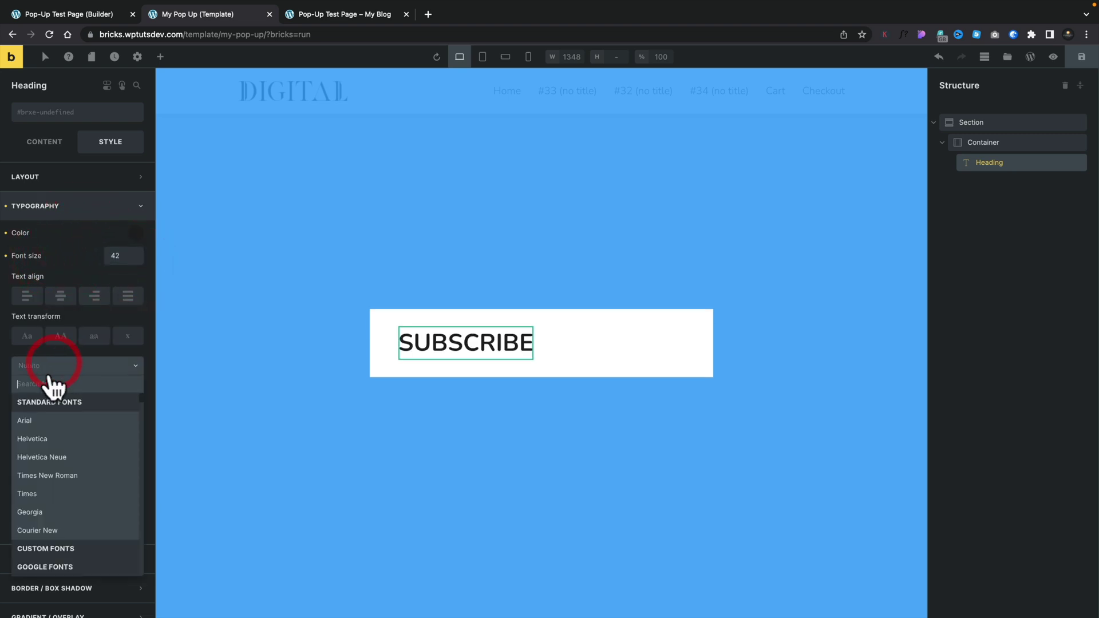
text(bar)
click(45, 402)
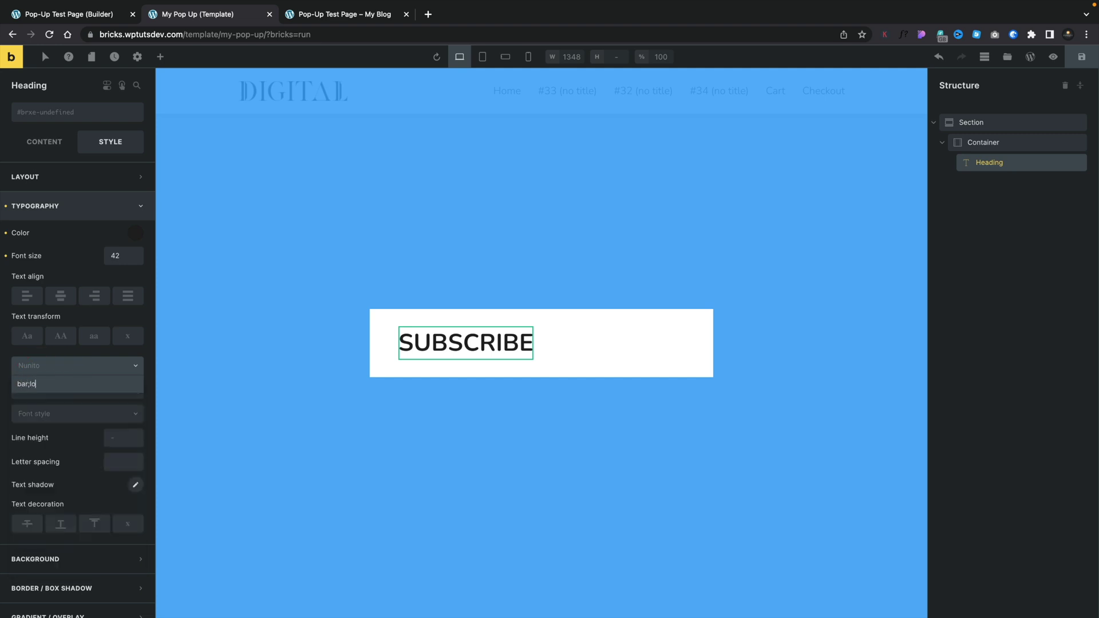
click(47, 392)
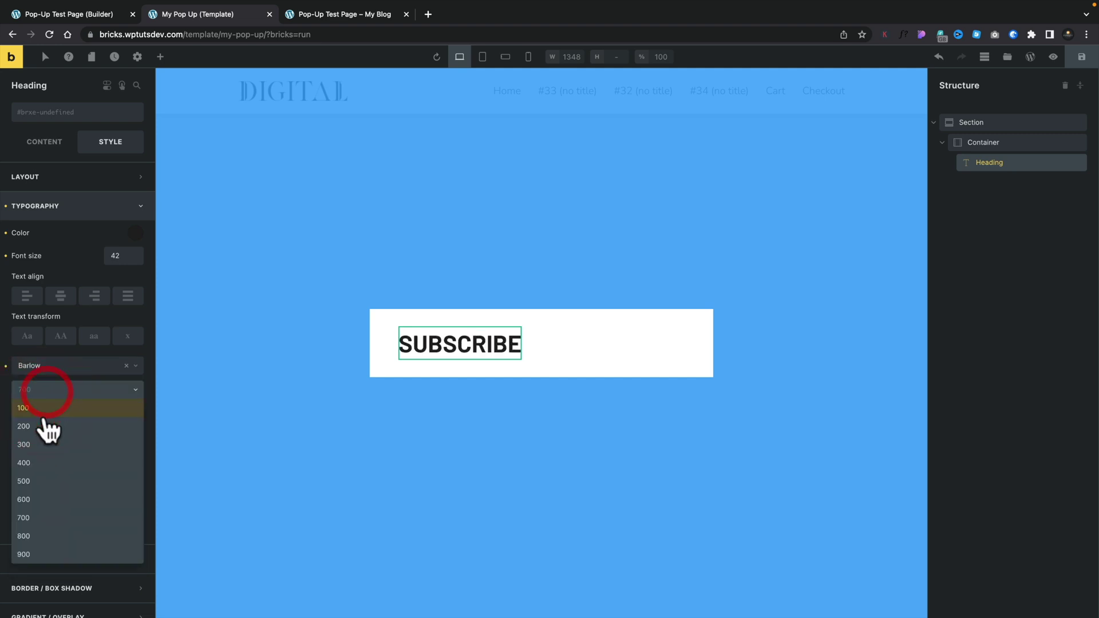
click(41, 517)
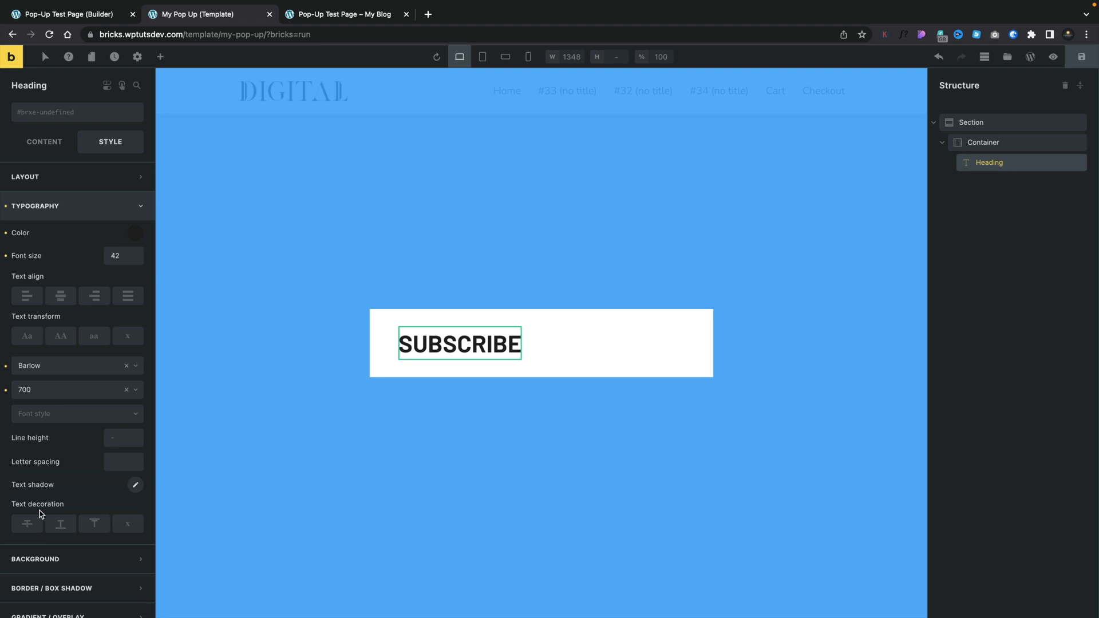
click(160, 56)
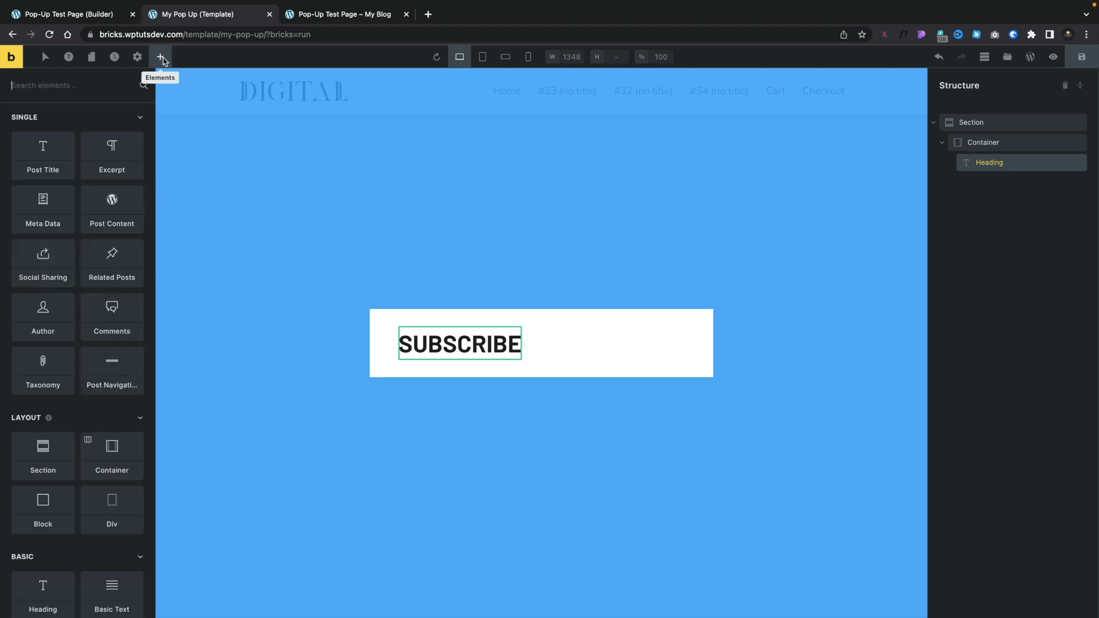
Place a Form element under the Subscribe heading and add spacing below it
click(93, 87)
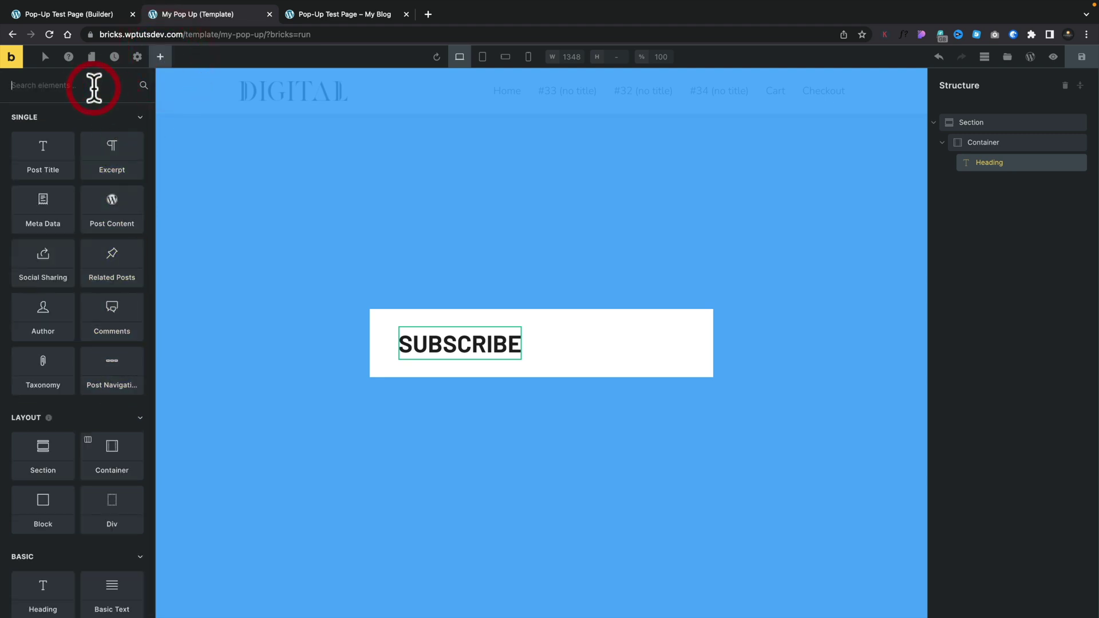
text(form)
drag(43, 135, 430, 343)
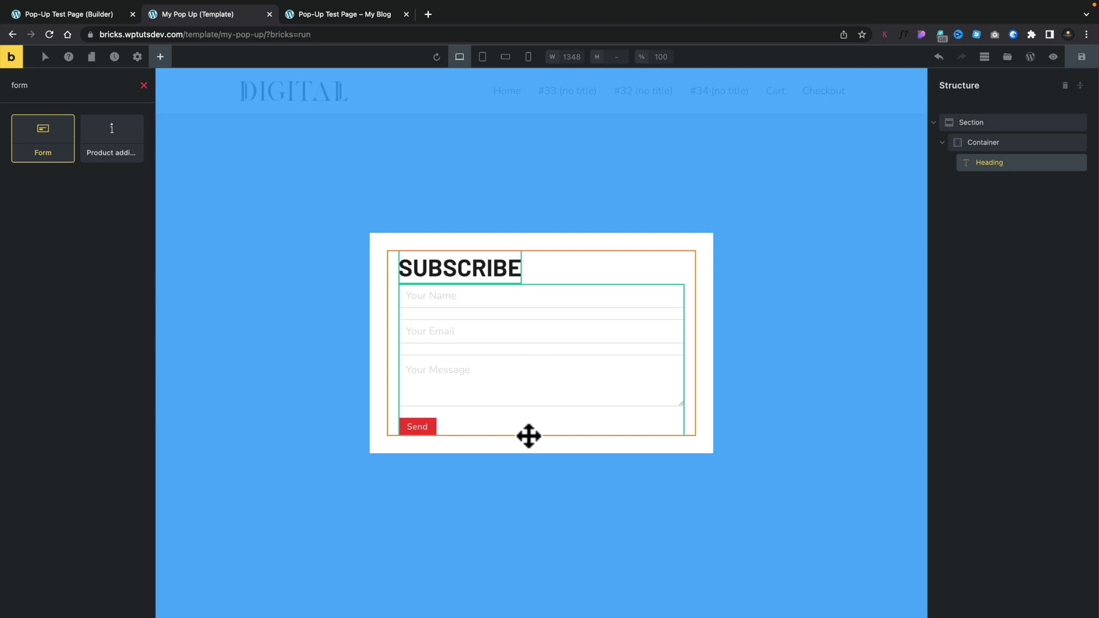
drag(528, 438, 527, 433)
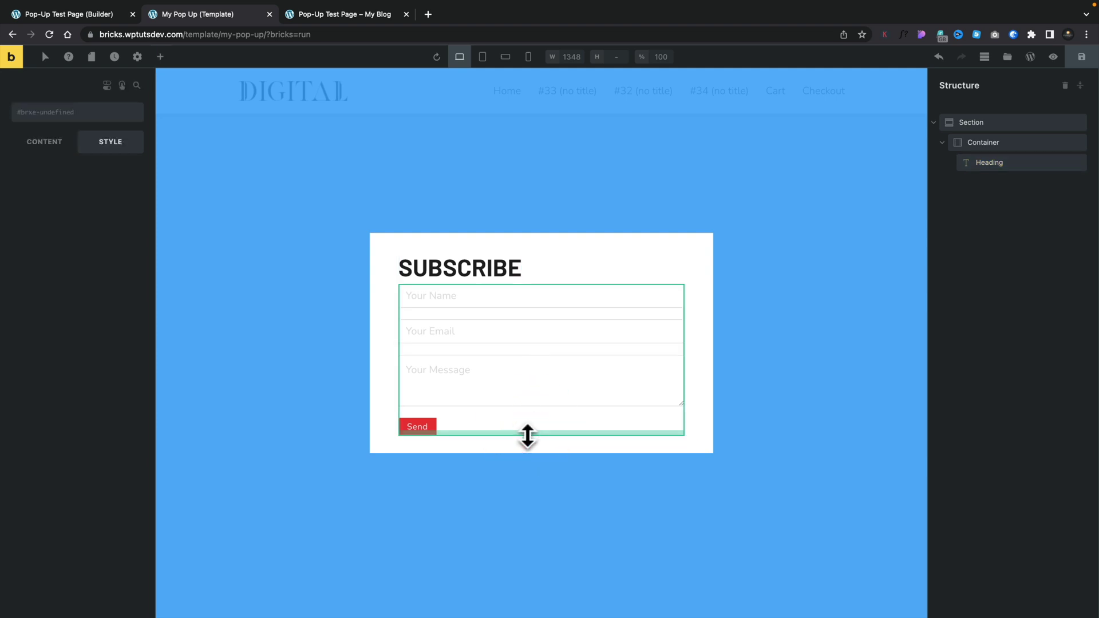
click(527, 438)
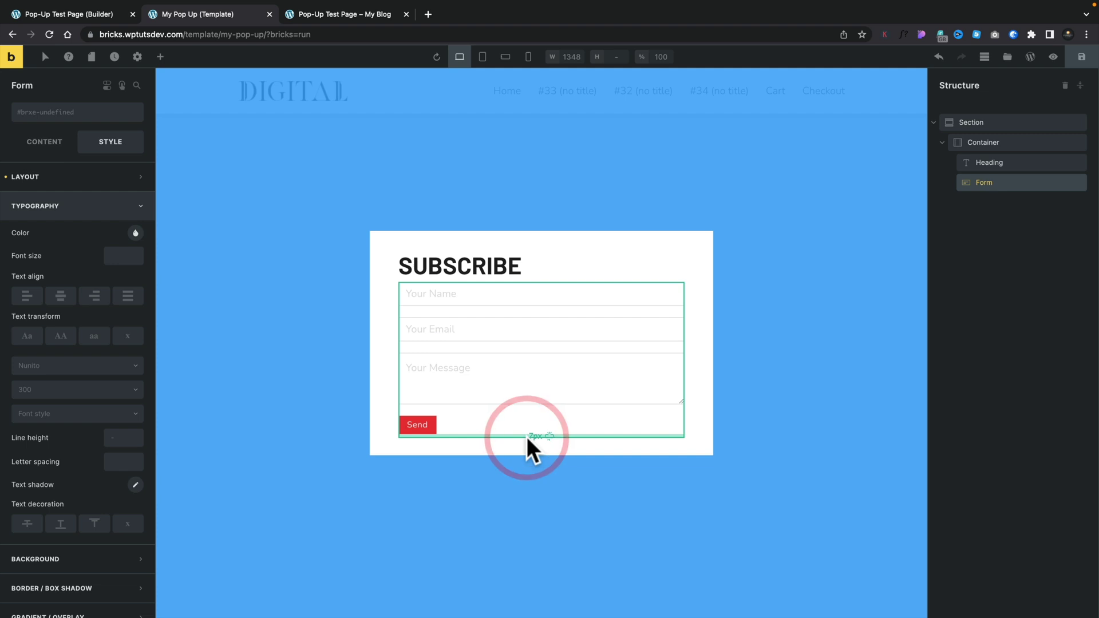
drag(527, 437, 527, 439)
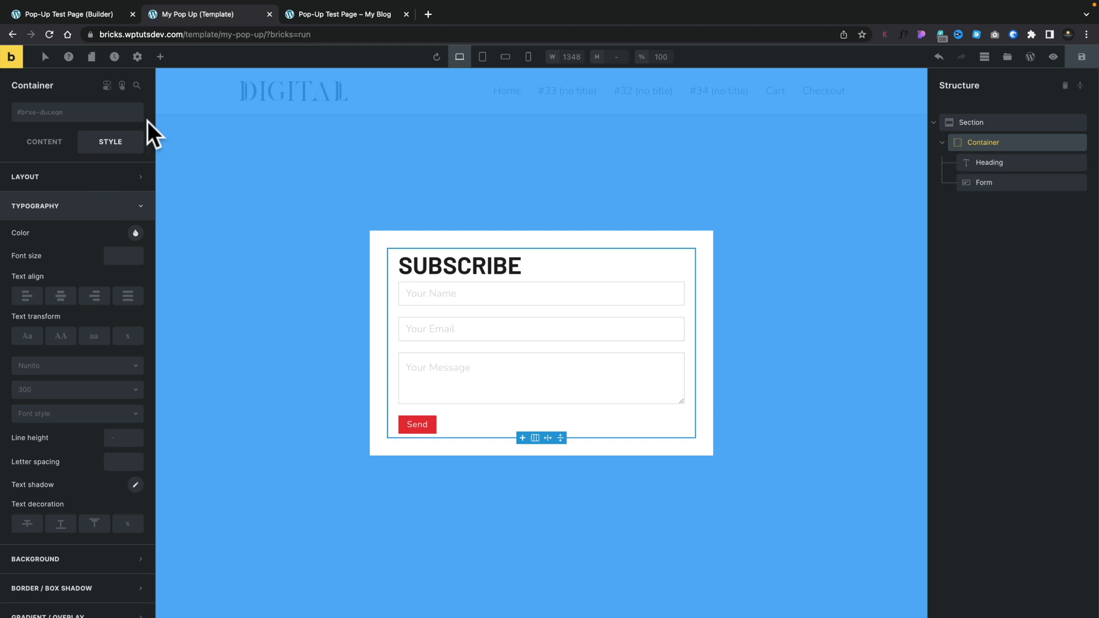
Add a star Icon and position it top-right, level with the SUBSCRIBE heading
click(160, 57)
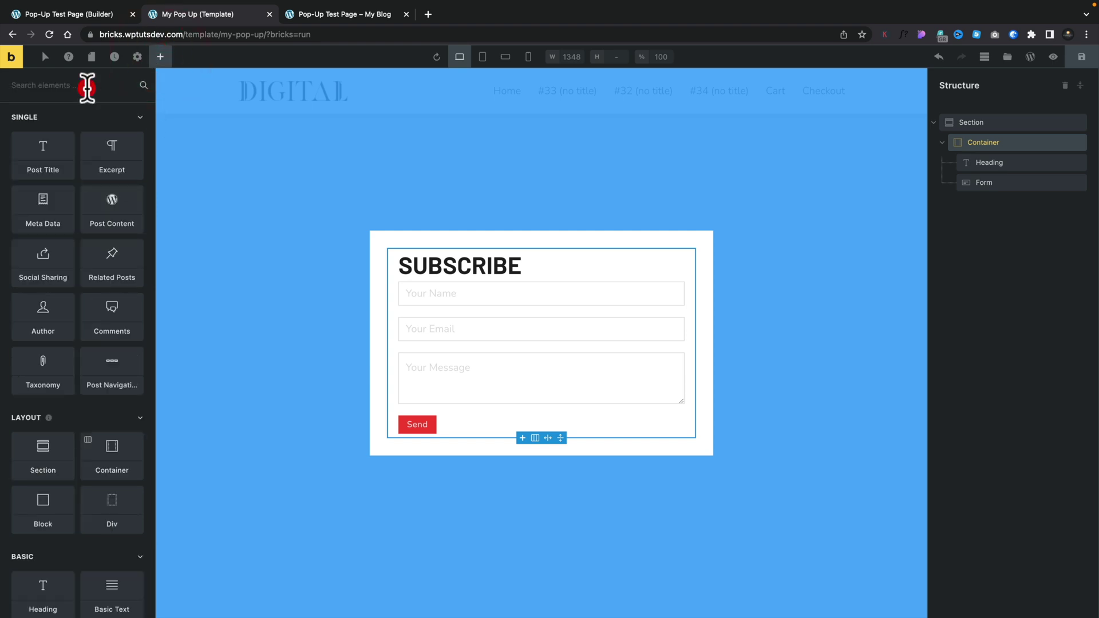
text(icon)
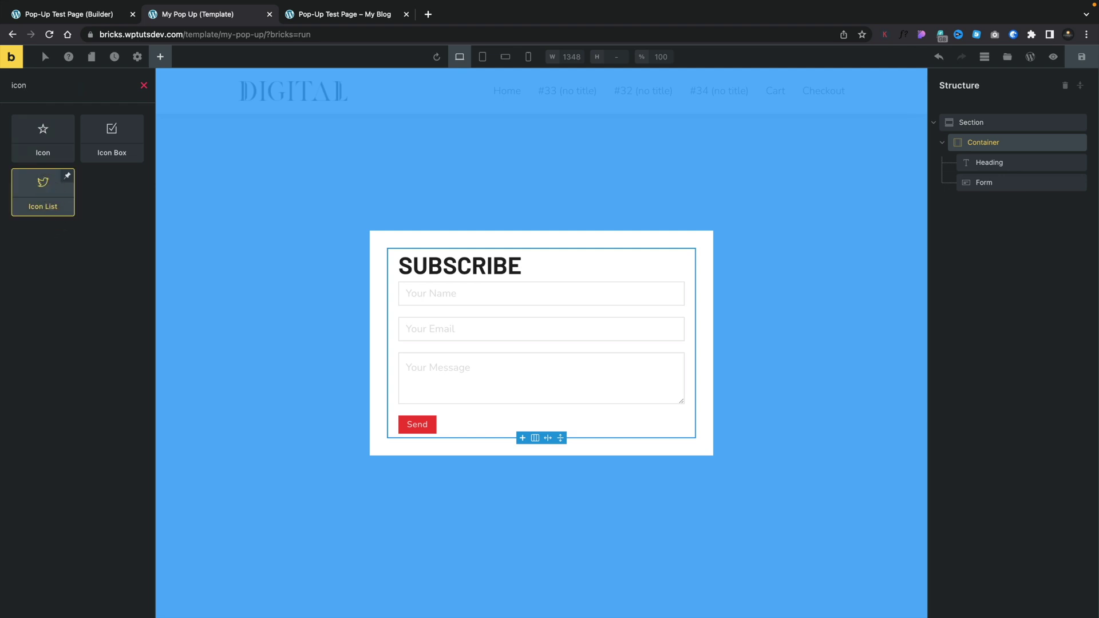
drag(42, 134, 436, 262)
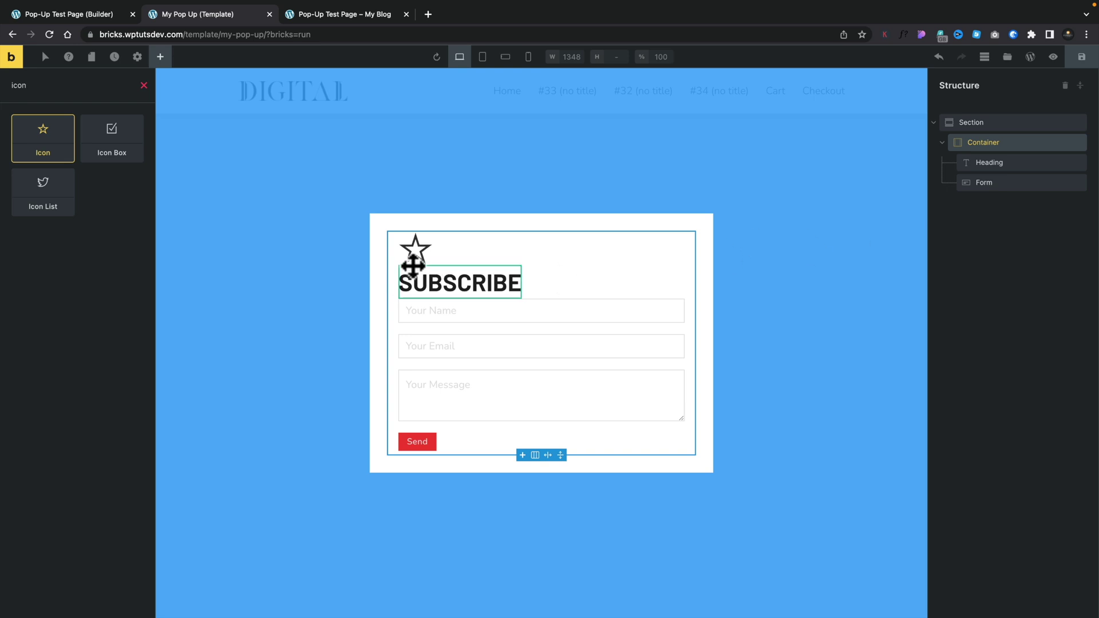
click(421, 264)
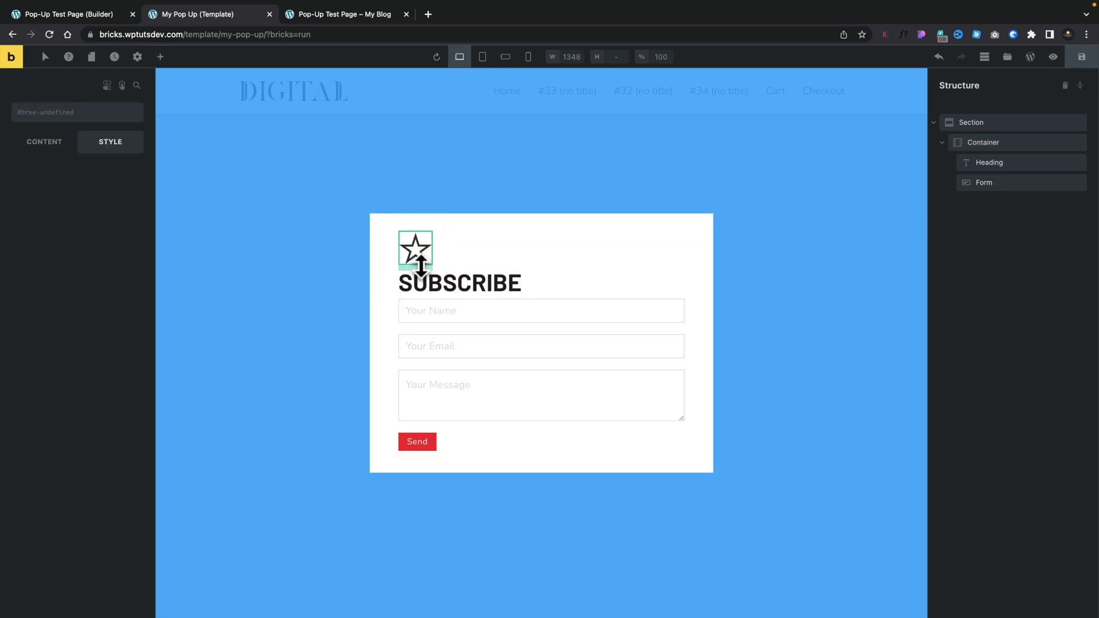
drag(420, 264, 420, 232)
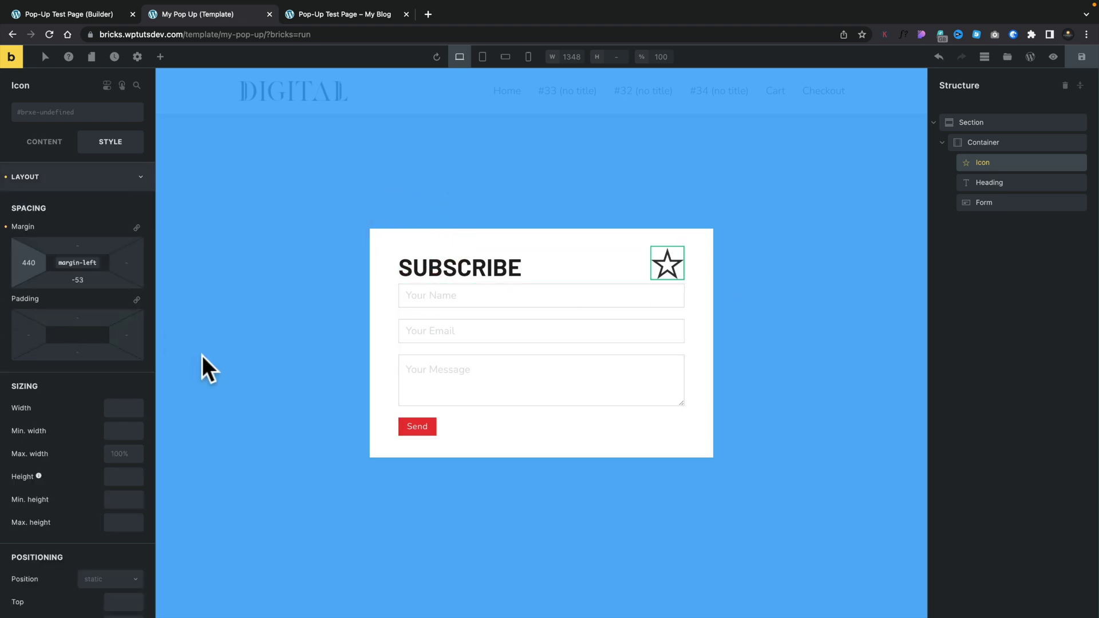
Replace the star with the Themify X icon and apply the red colour preset
click(44, 142)
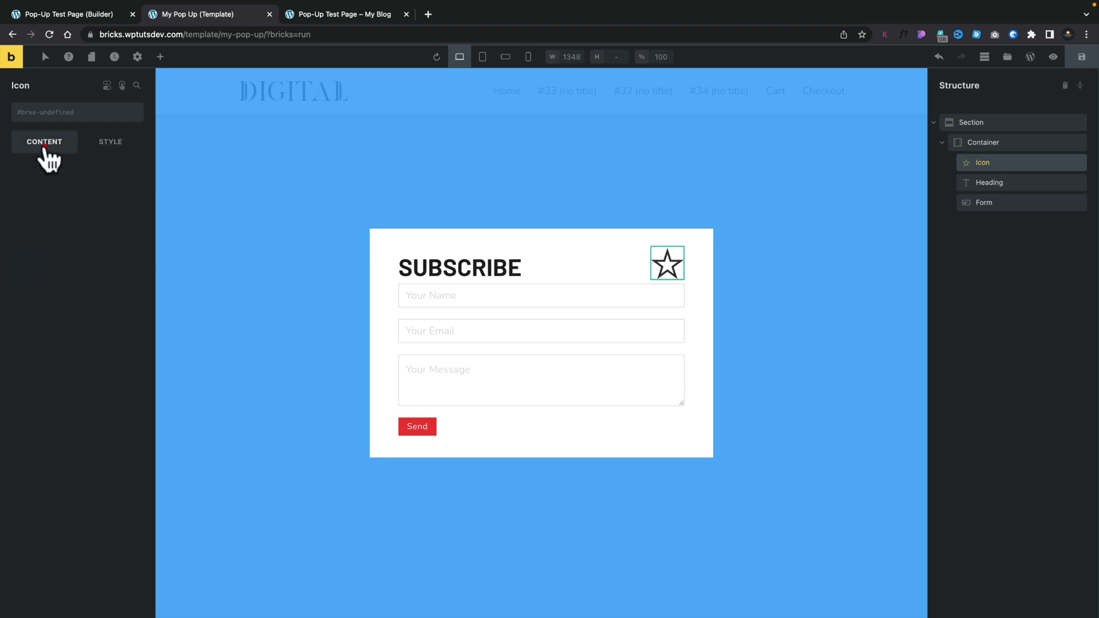
click(137, 175)
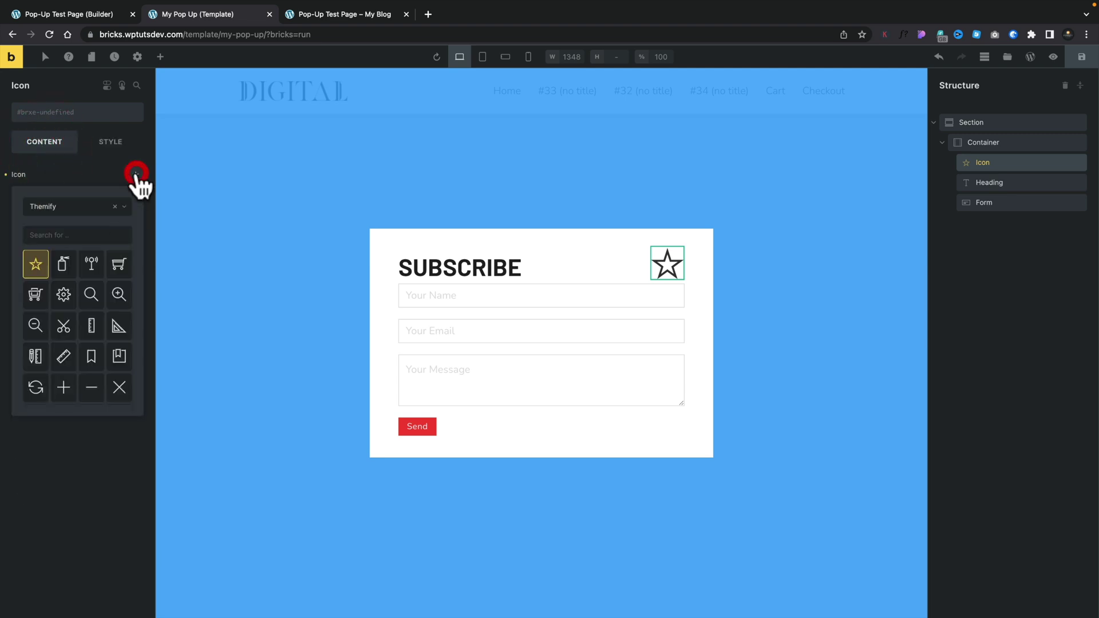
click(119, 387)
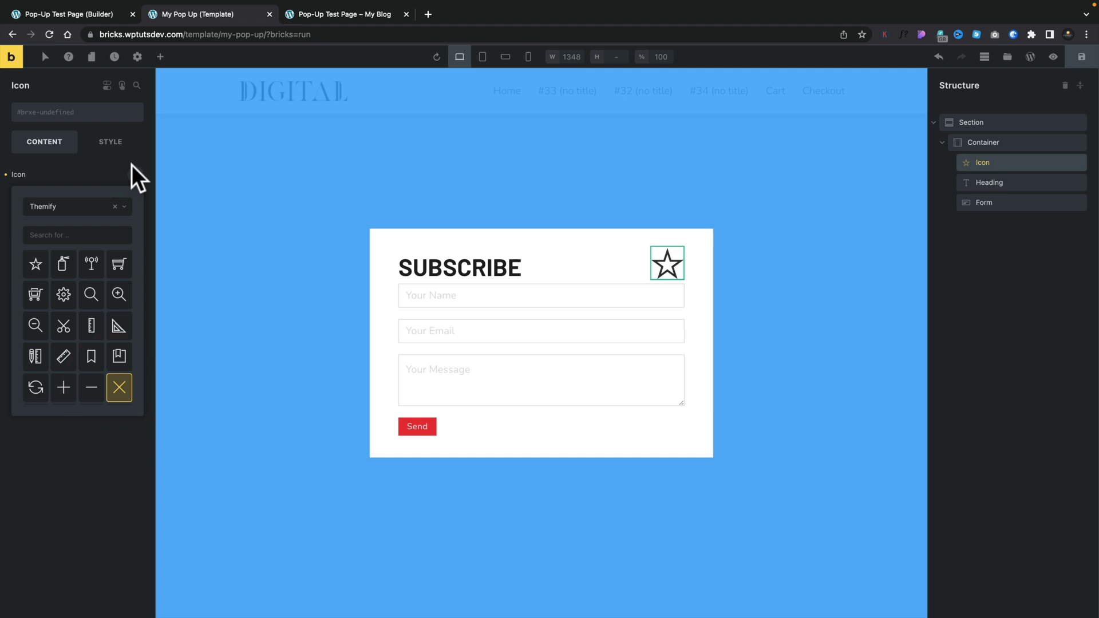
click(136, 175)
click(135, 195)
click(115, 221)
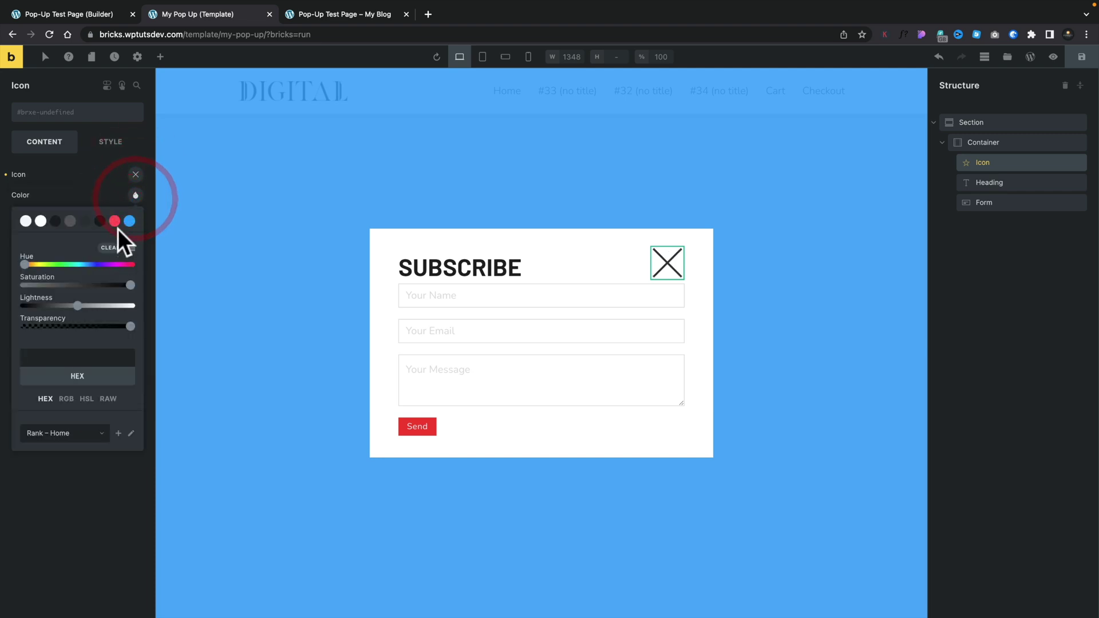
click(105, 184)
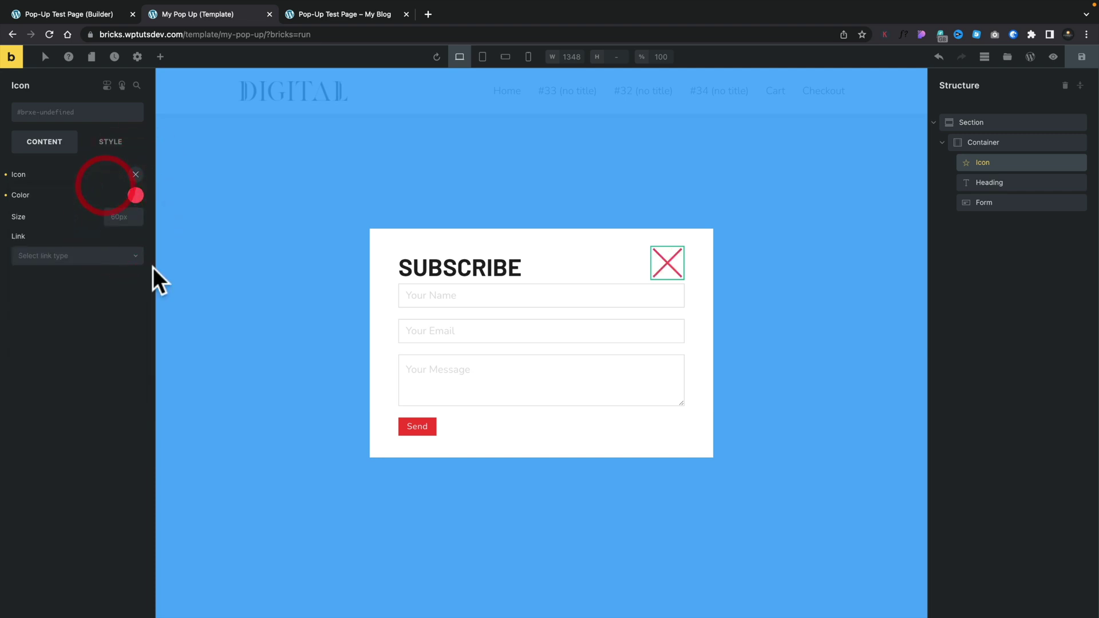
Set the X icon's size to 40
click(117, 218)
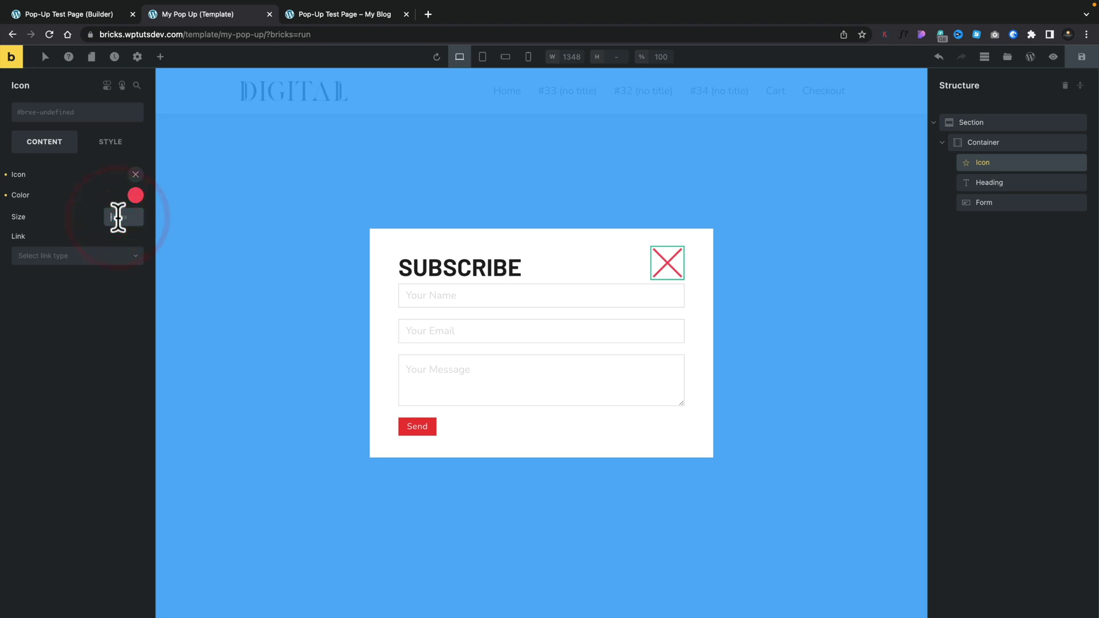
text(40)
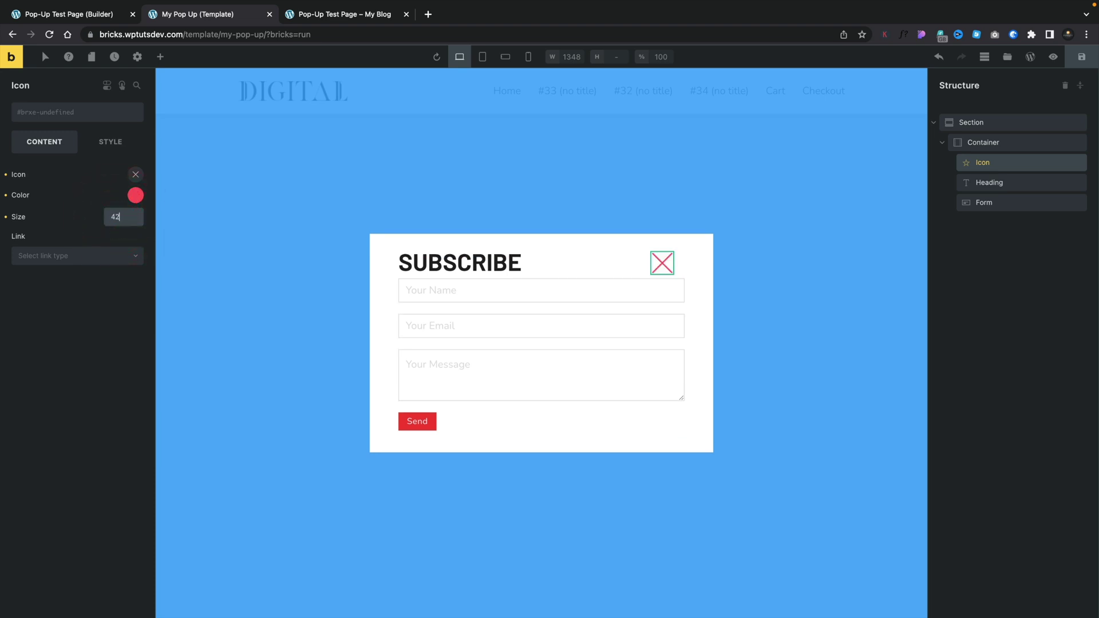
click(110, 141)
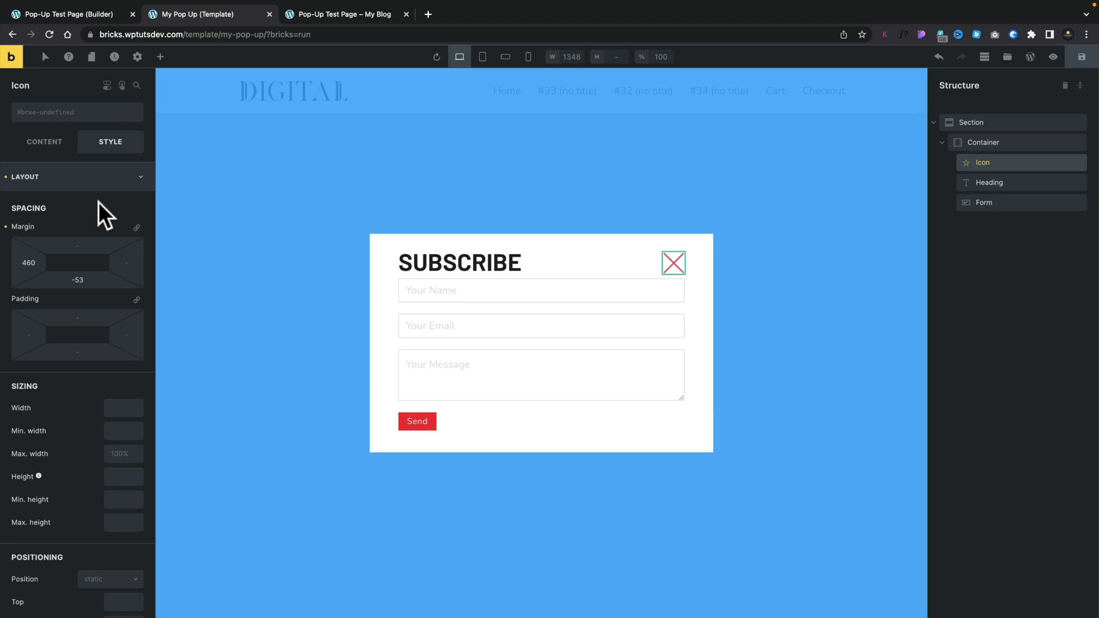